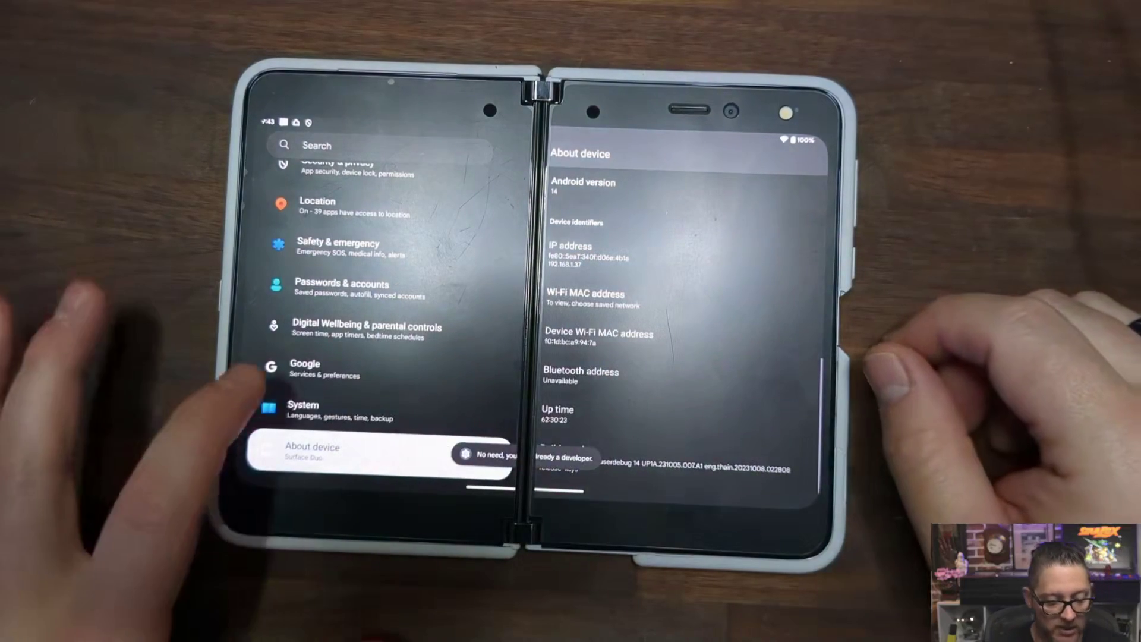
Step: Open System > Developer options and scroll to verify OEM unlocking is enabled
click(303, 409)
scroll(749, 451, down, 2)
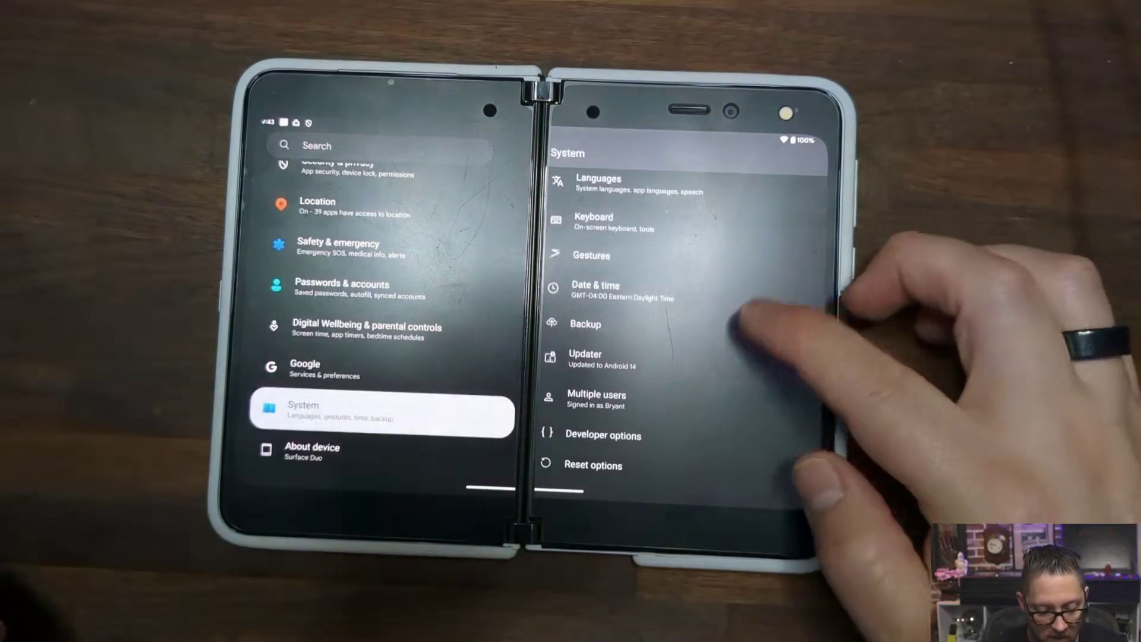
click(630, 503)
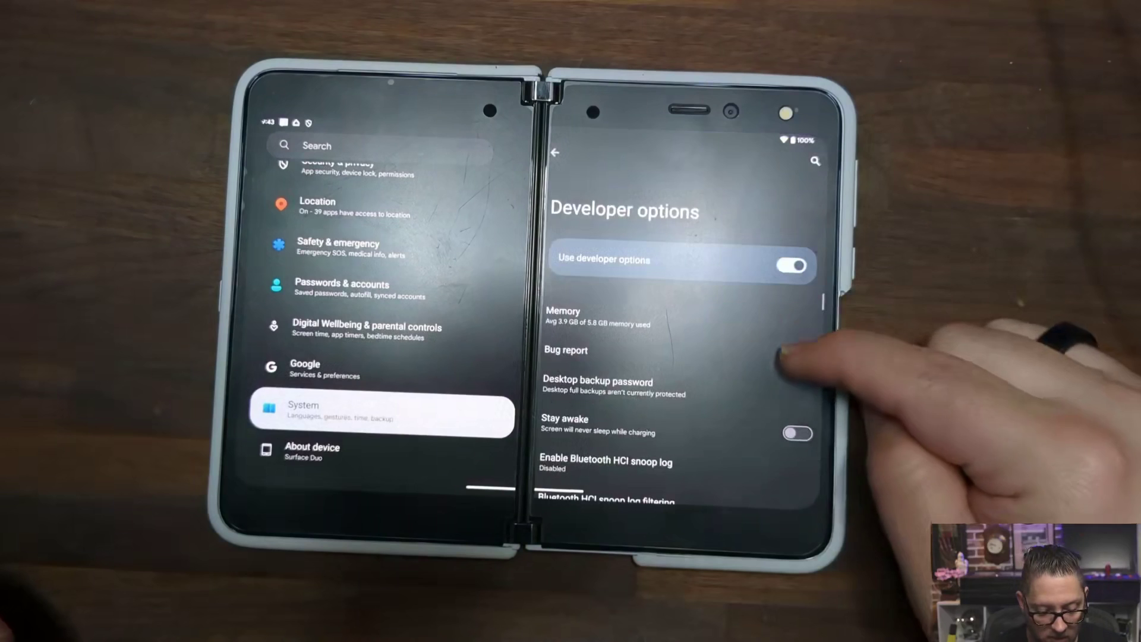
scroll(773, 356, down, 5)
scroll(779, 285, up, 1)
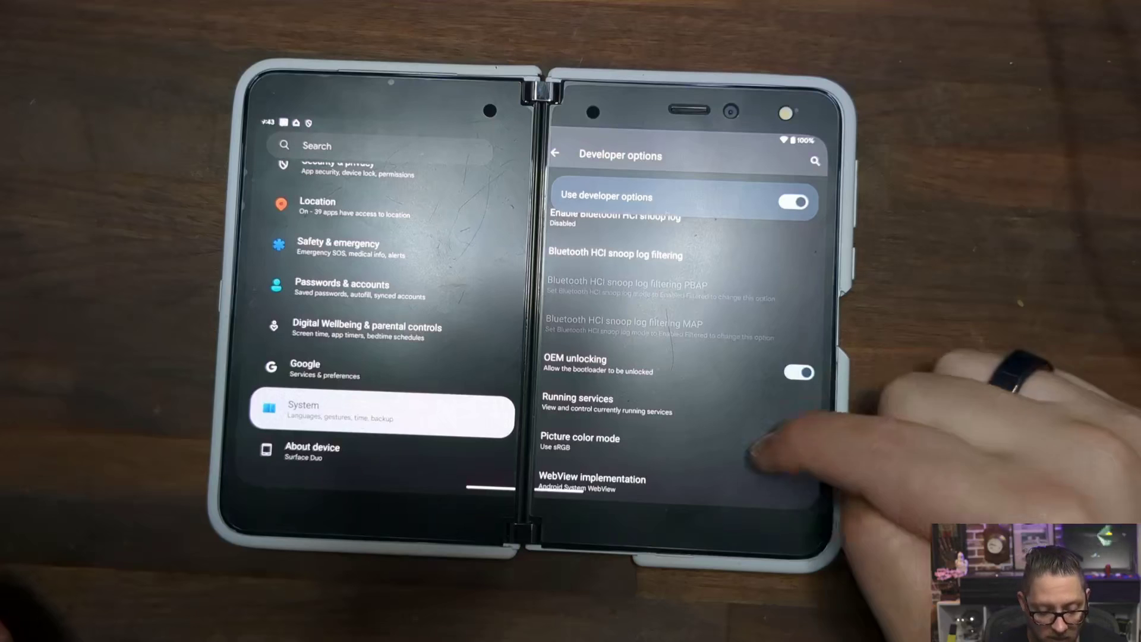
scroll(767, 440, down, 5)
scroll(773, 375, down, 4)
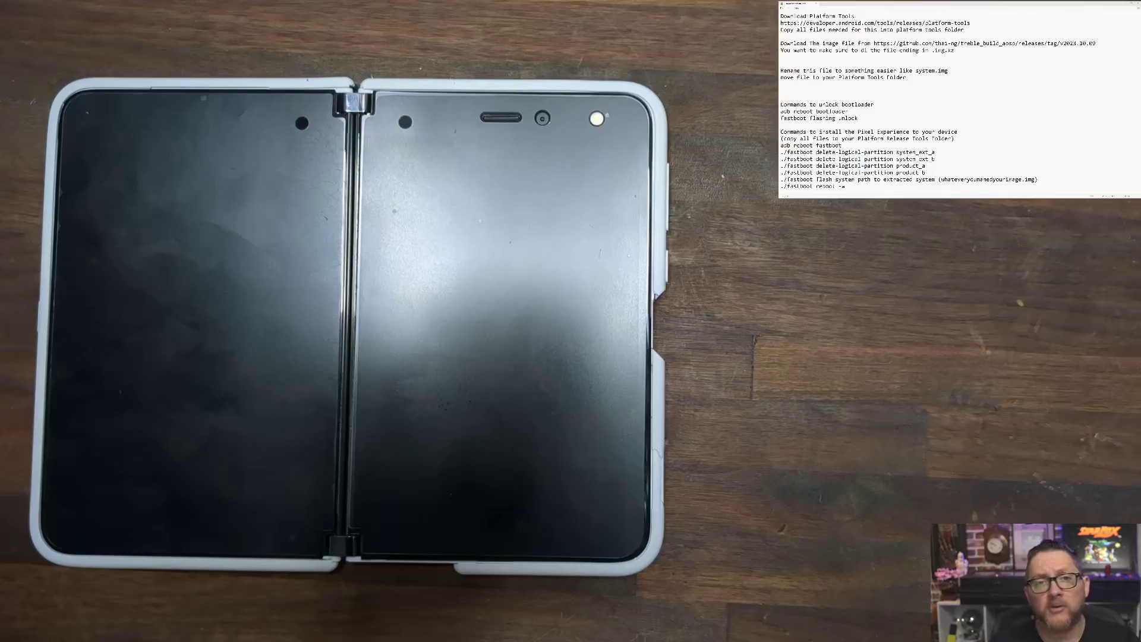
Step: Highlight the Platform Tools link, the GitHub image link and the .img.xz note in Notepad
drag(803, 23, 966, 30)
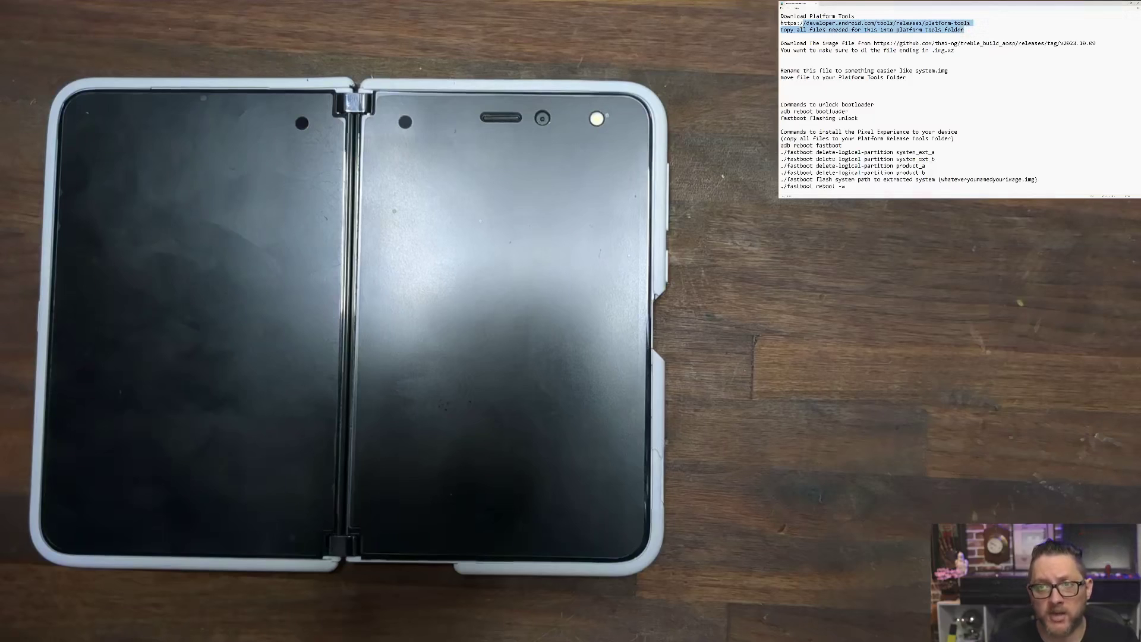
click(971, 23)
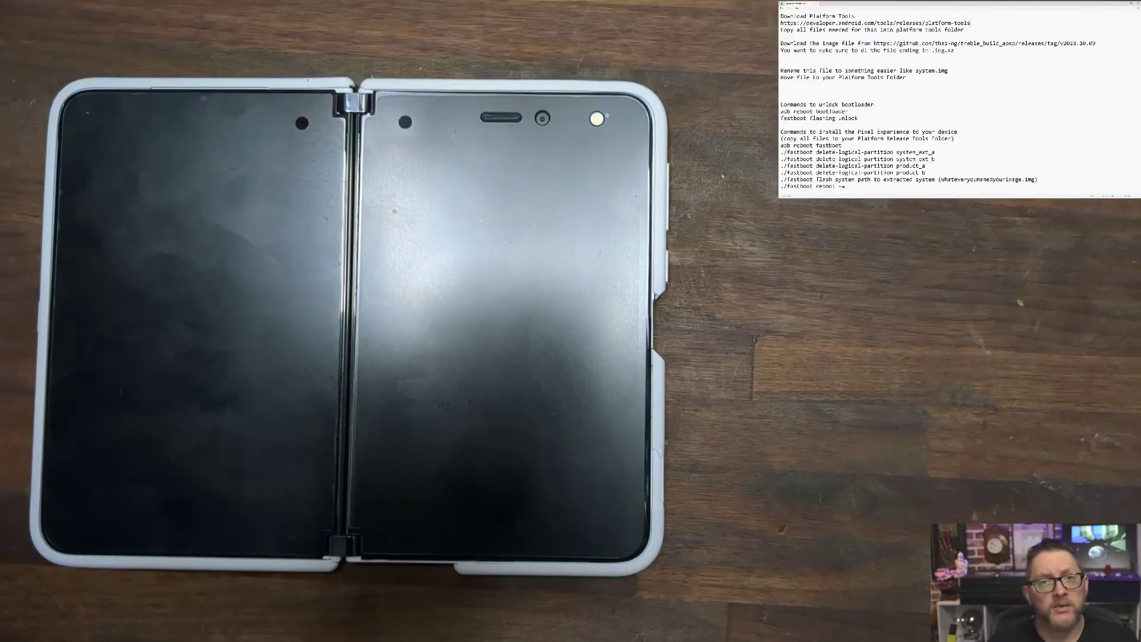
drag(874, 42, 1095, 43)
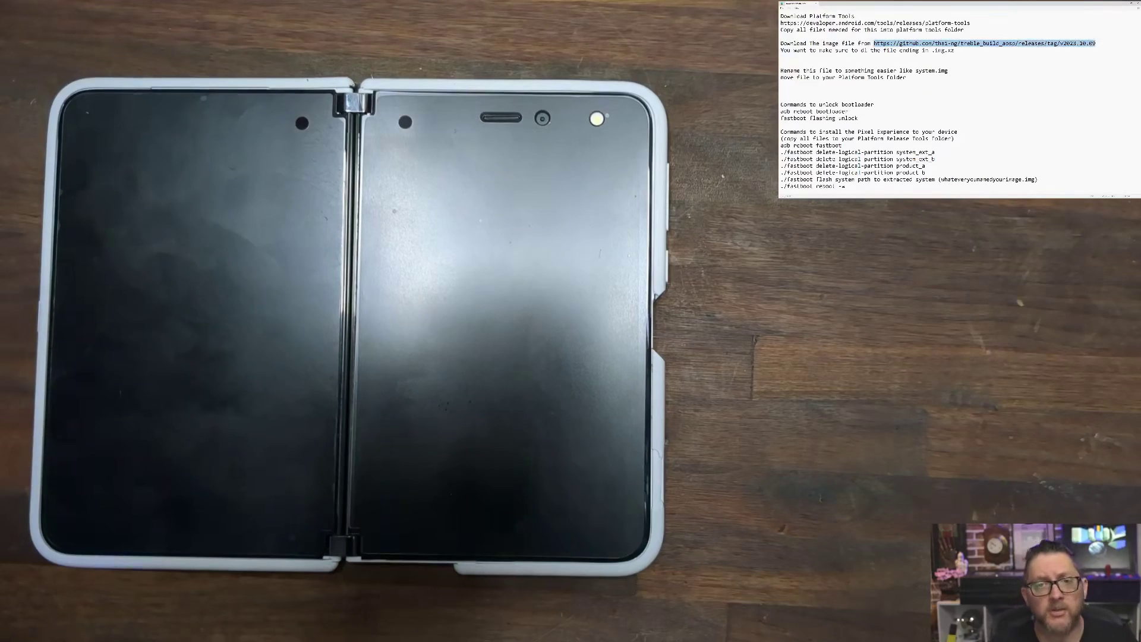
key(alt+Tab)
drag(781, 50, 925, 50)
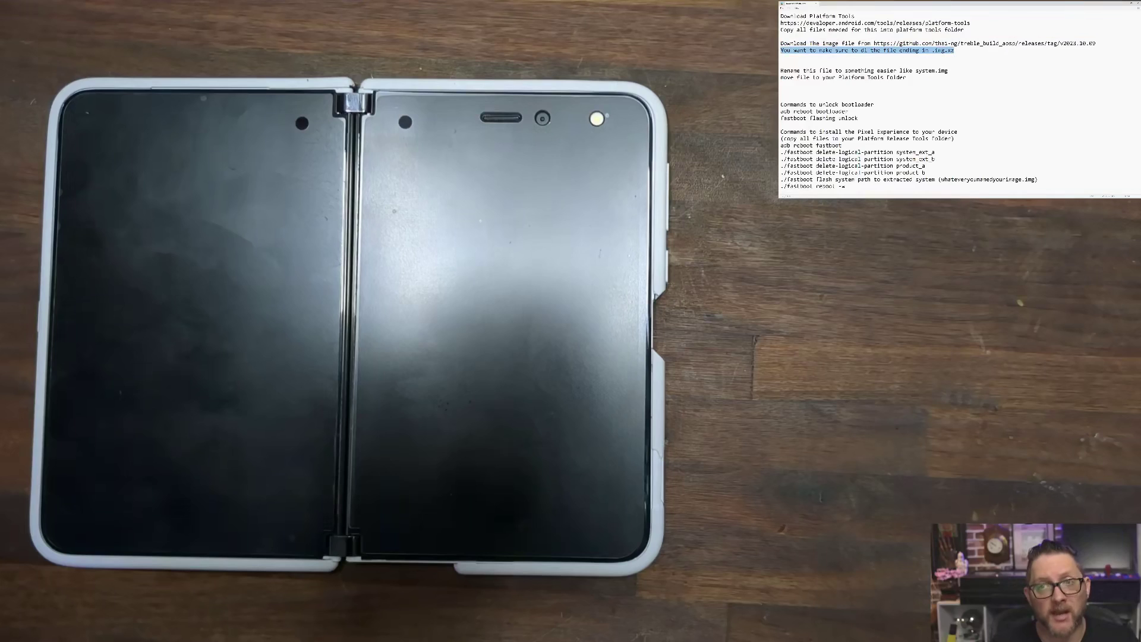
click(781, 64)
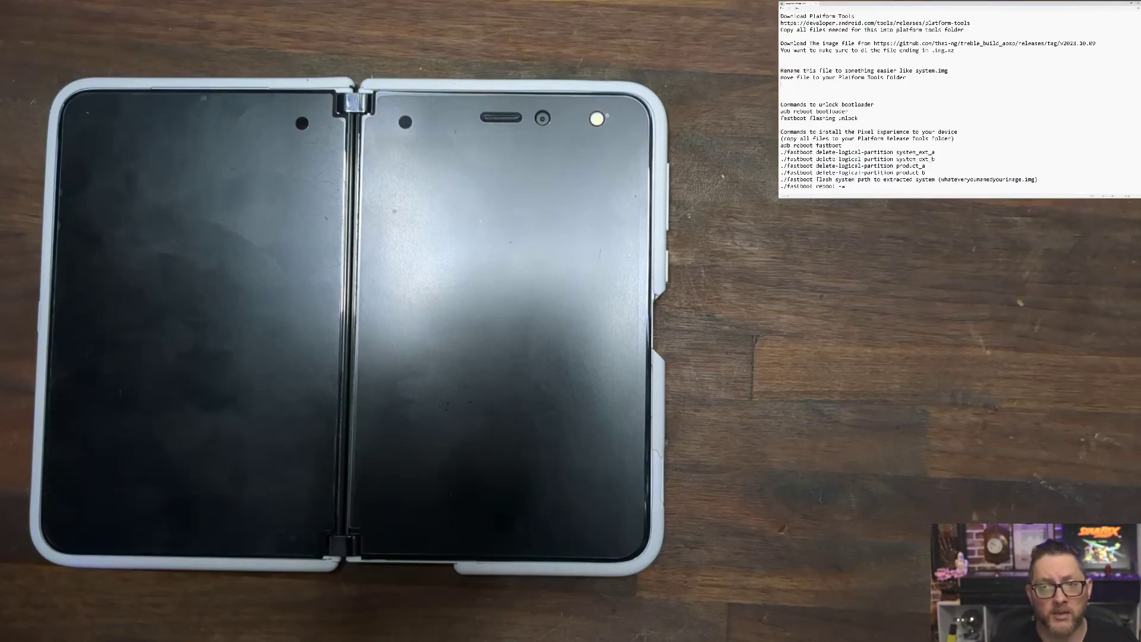
Step: Change system.img to system14.img in the rename instruction
mouse_move(935, 71)
mouse_down()
mouse_move(781, 71)
mouse_move(948, 71)
mouse_up()
key(alt+Tab)
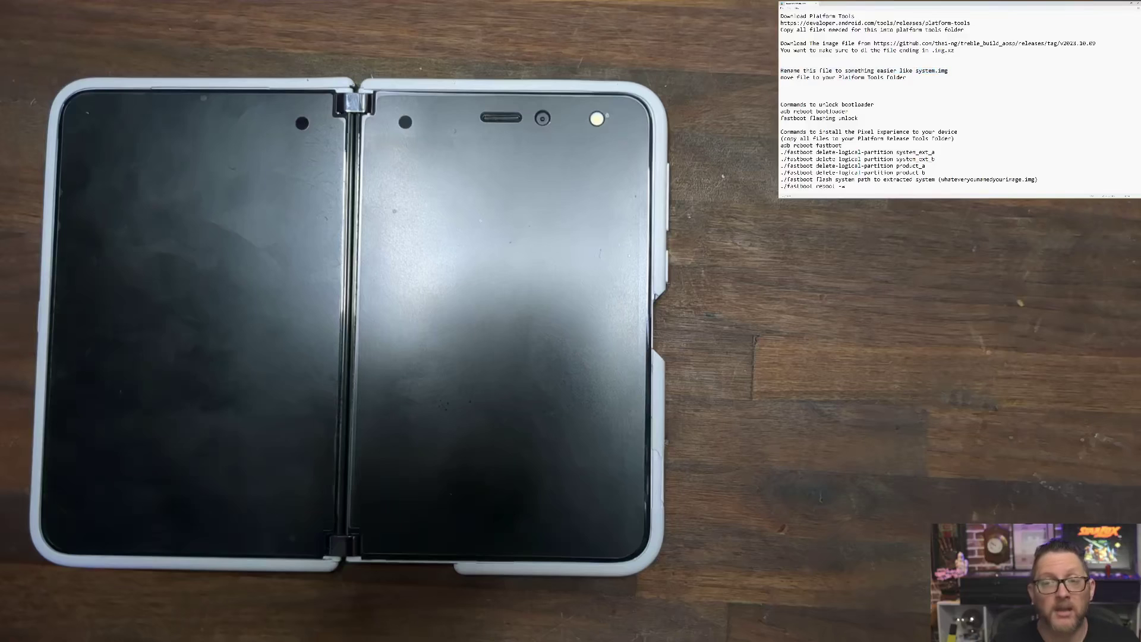
text(14)
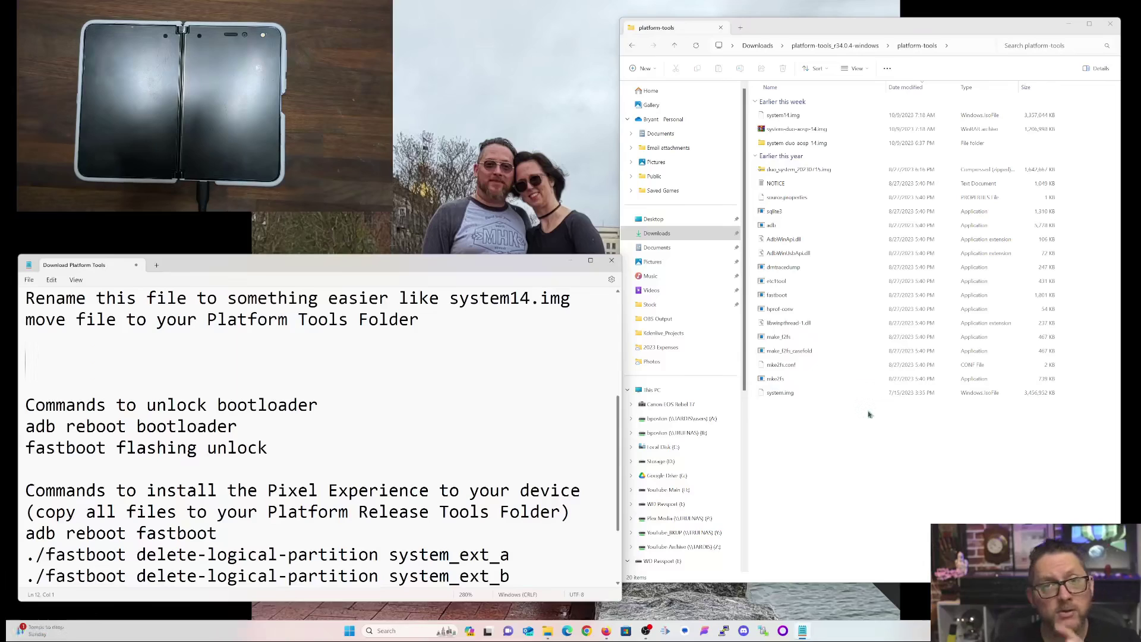
Step: Launch PowerShell in platform-tools via Open in Terminal and move it to the top right
click(783, 119)
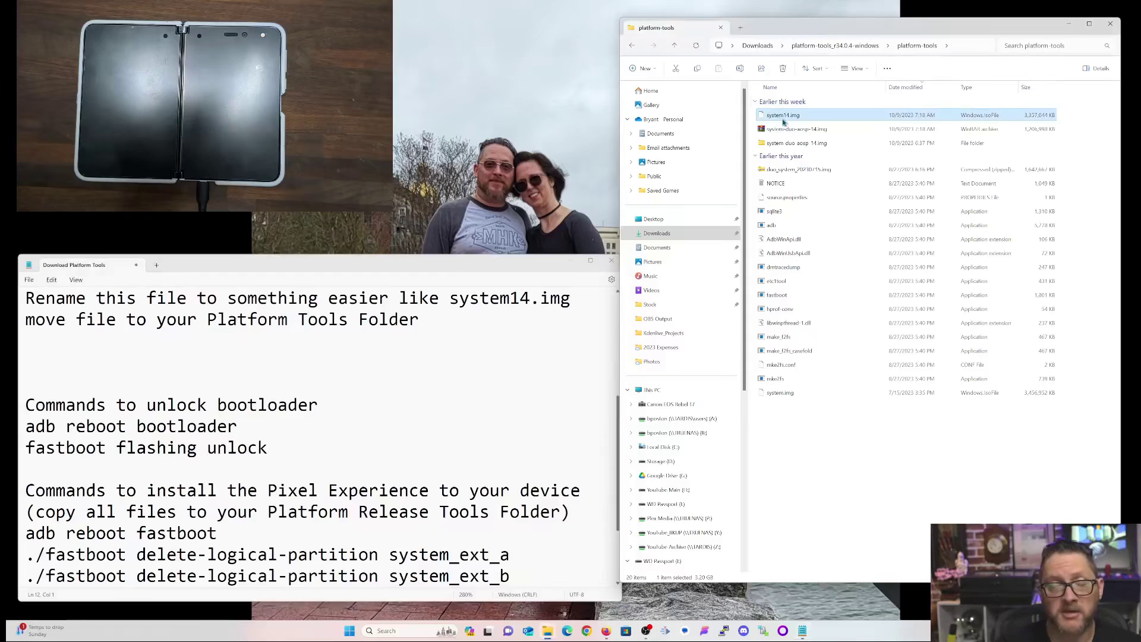
right_click(823, 501)
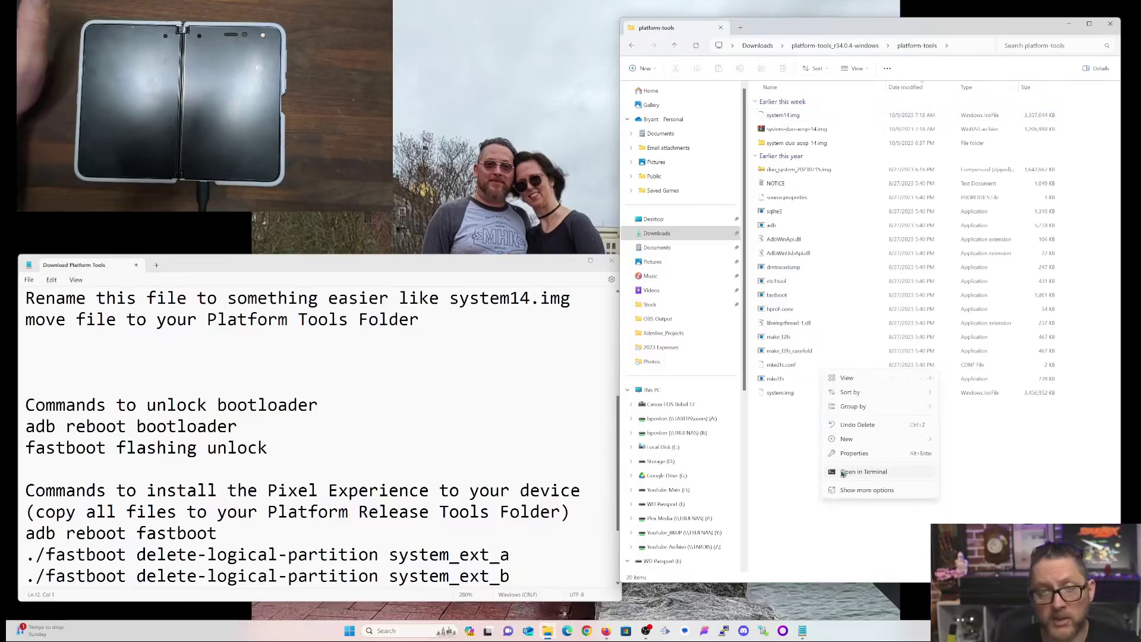
click(842, 473)
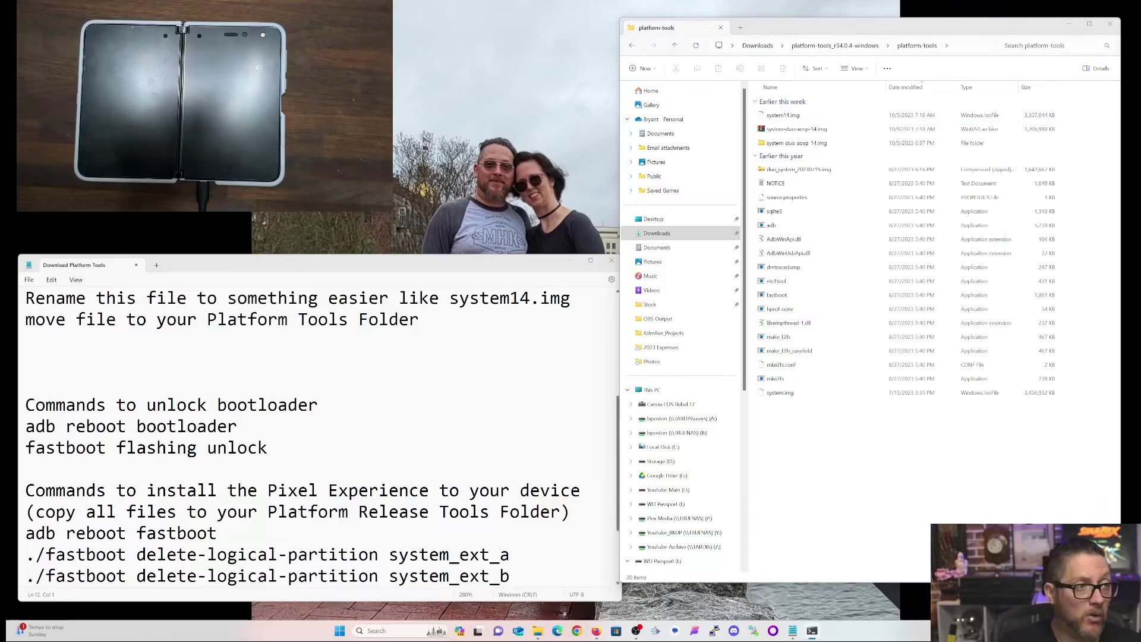
drag(326, 199, 535, 92)
drag(682, 108, 718, 44)
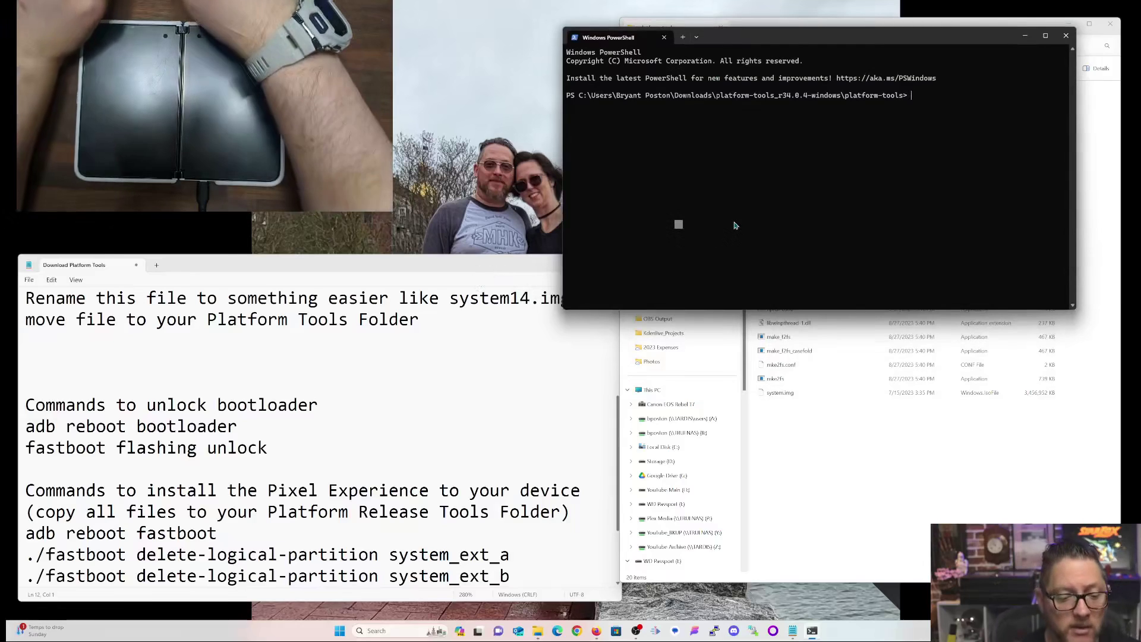
text(adb)
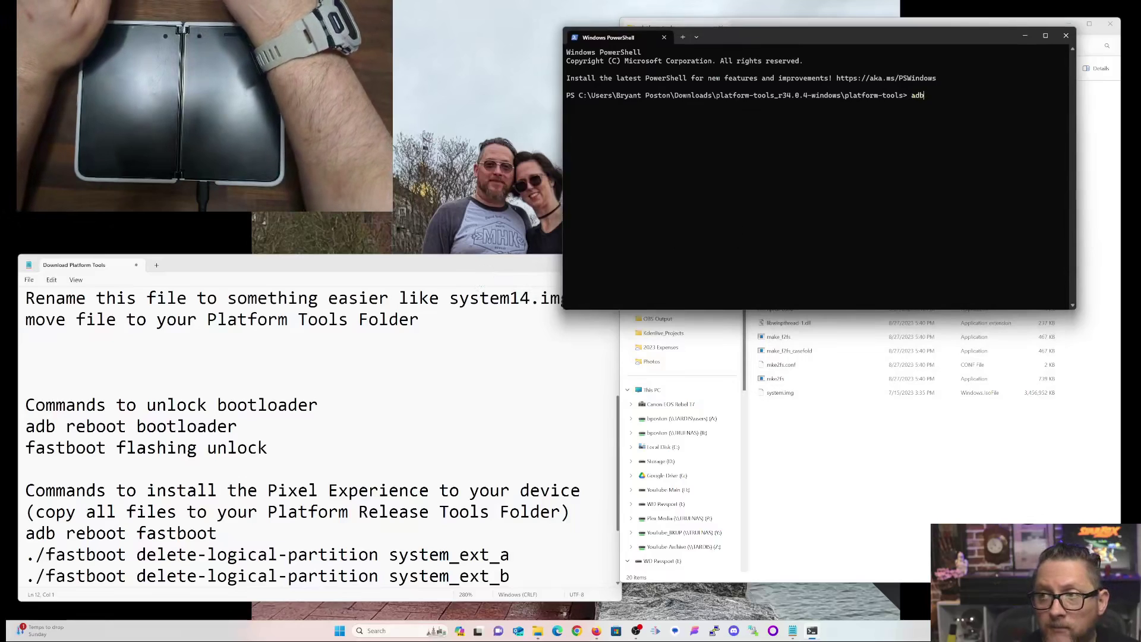
key(BackSpace)
key(BackSpace)
key(BackSpace)
text(.\adb)
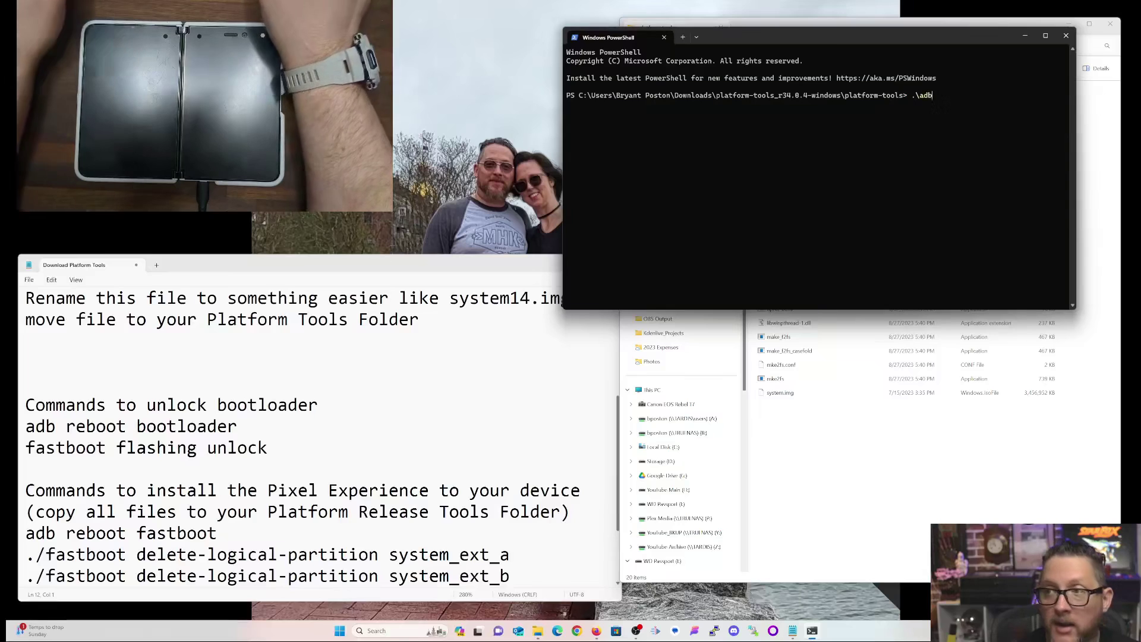
key(Tab)
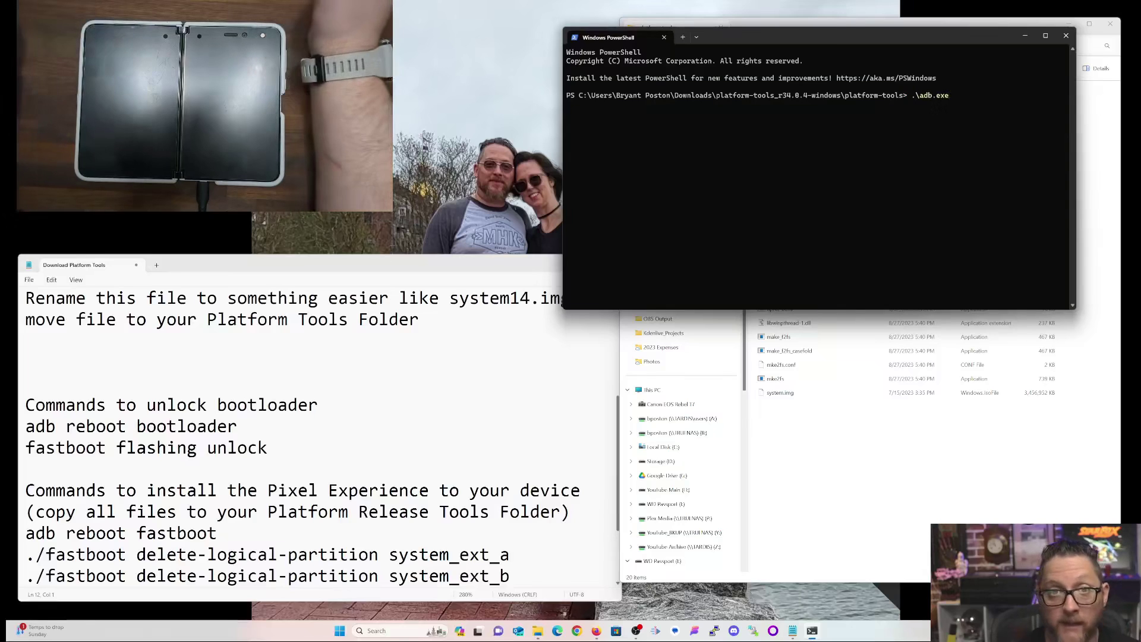
key(BackSpace)
key(BackSpace)
key(BackSpace)
key(BackSpace)
key(BackSpace)
key(BackSpace)
key(BackSpace)
key(BackSpace)
key(BackSpace)
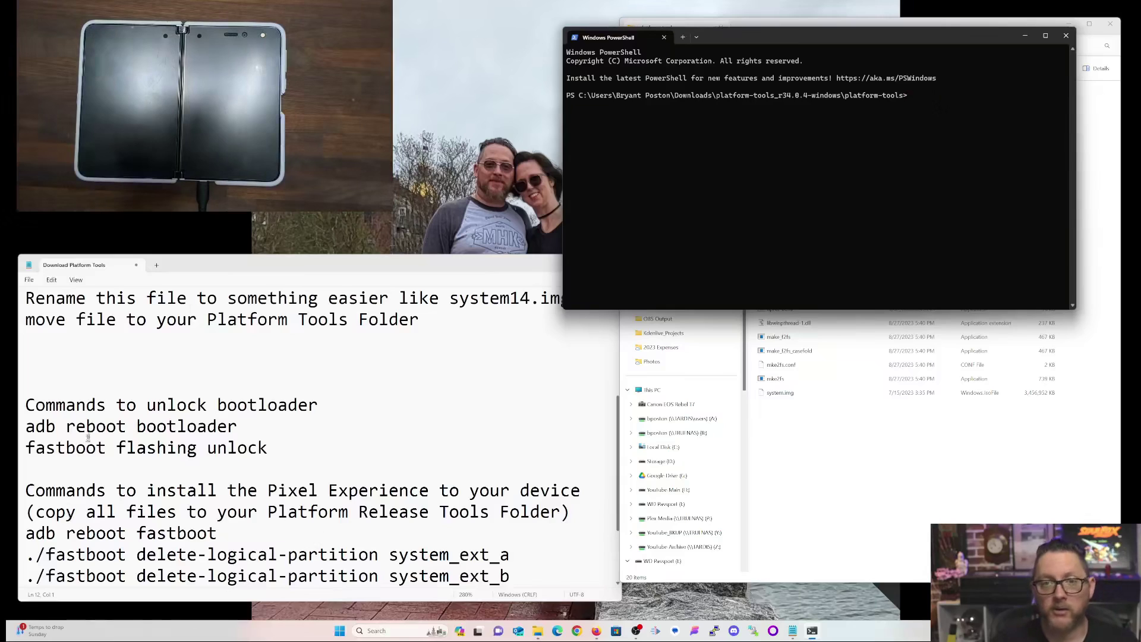
scroll(139, 427, down, 2)
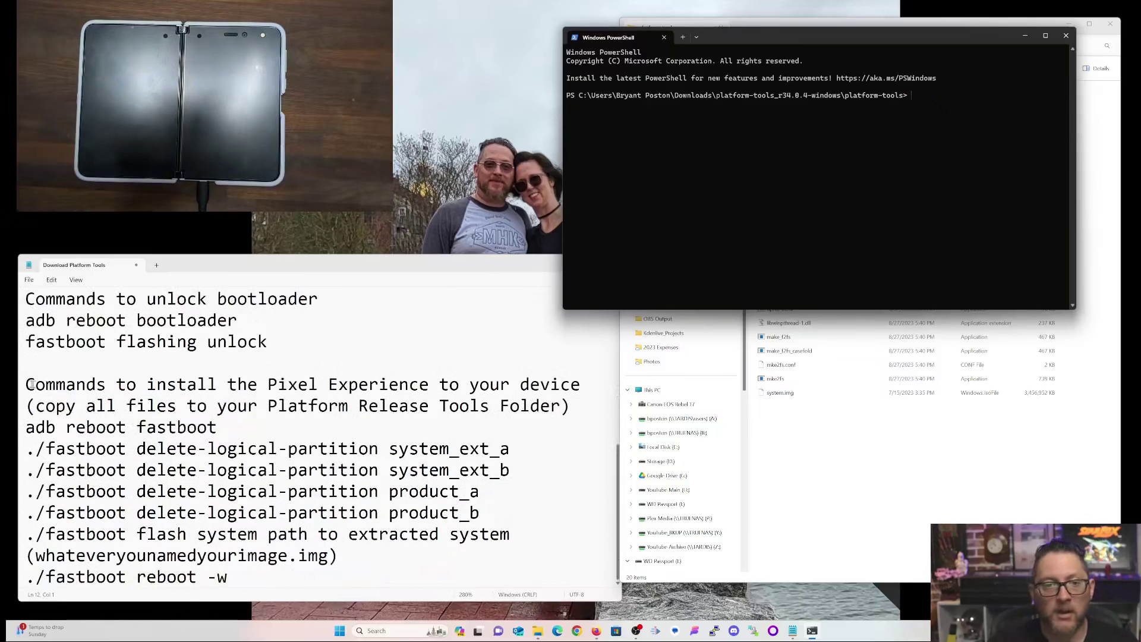
click(906, 491)
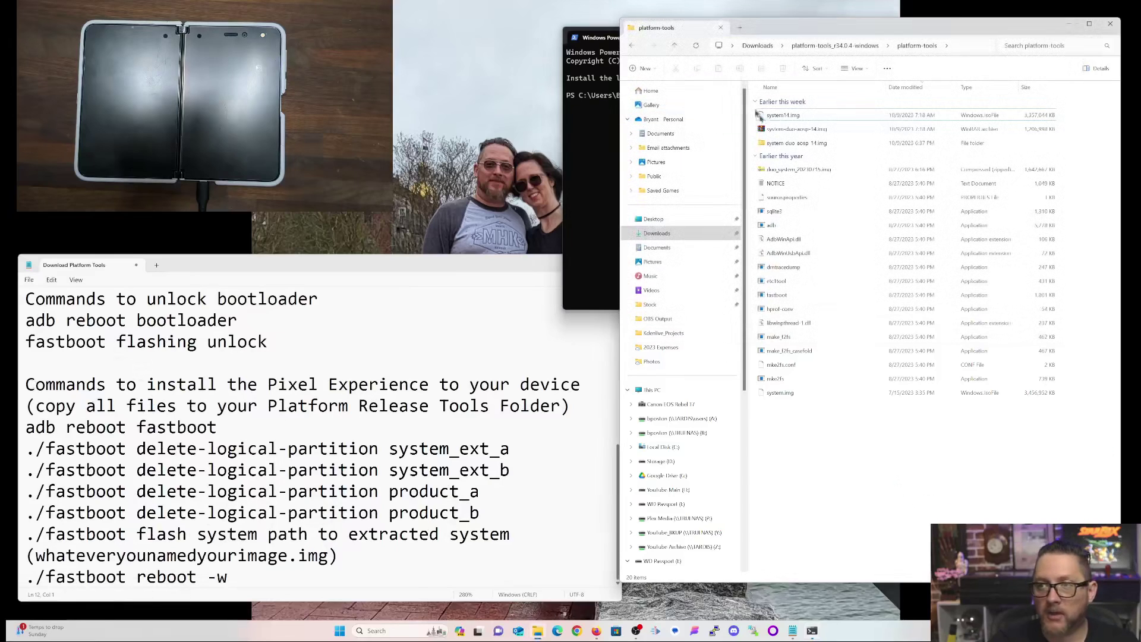
click(780, 121)
click(595, 178)
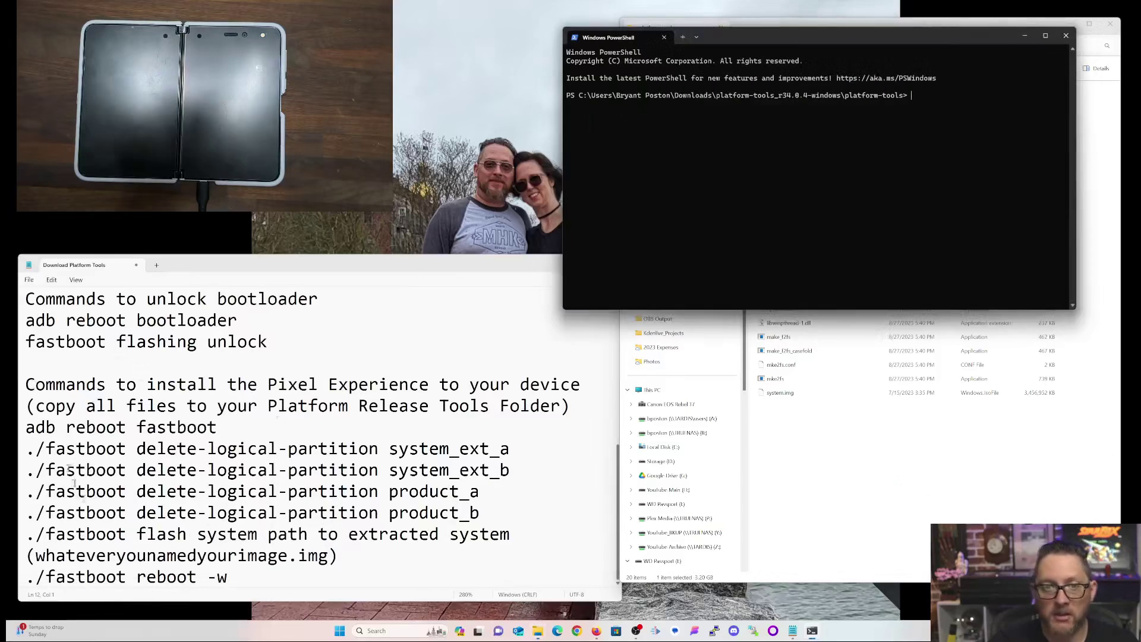
click(389, 469)
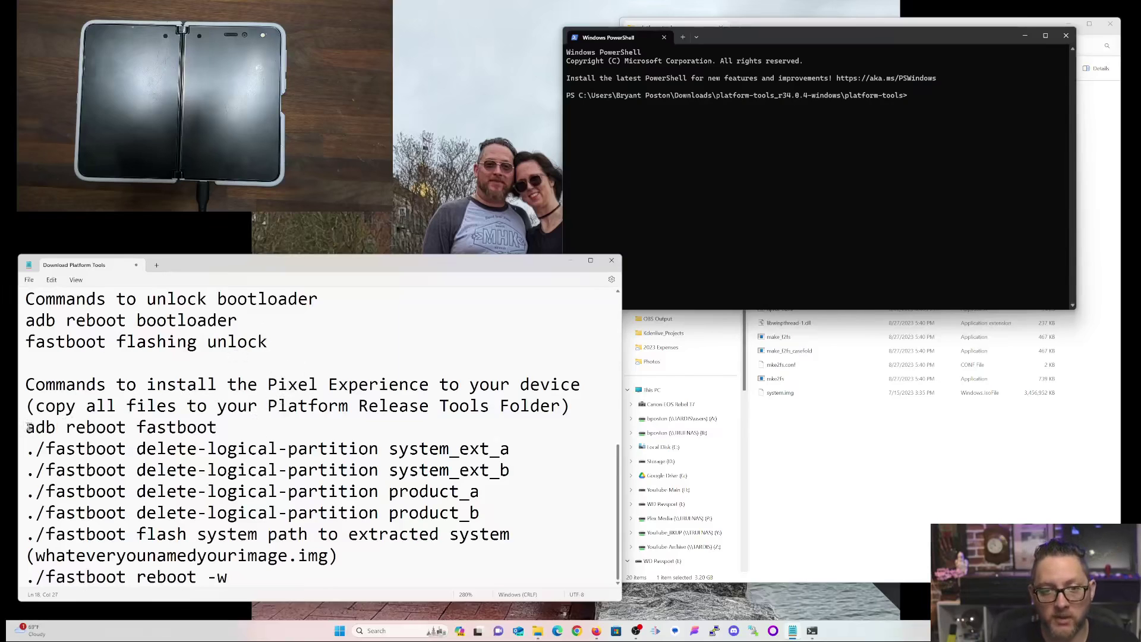
Step: Clear the PowerShell output and run ./adb devices to list the connected Duo
text(./)
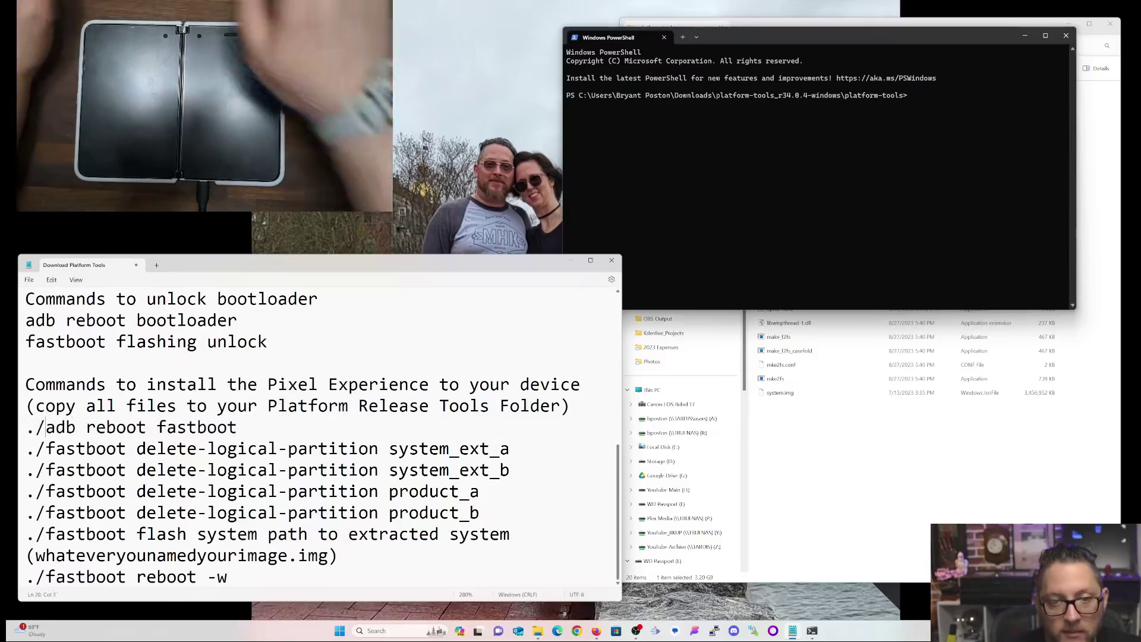
drag(253, 428, 26, 432)
click(977, 121)
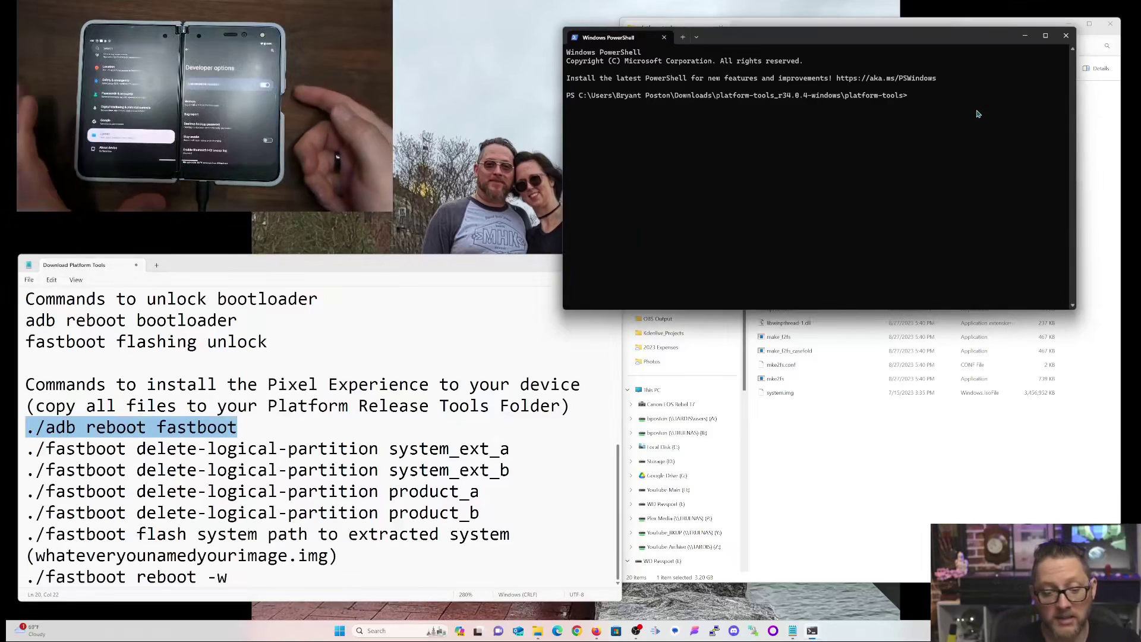
key(ctrl+l)
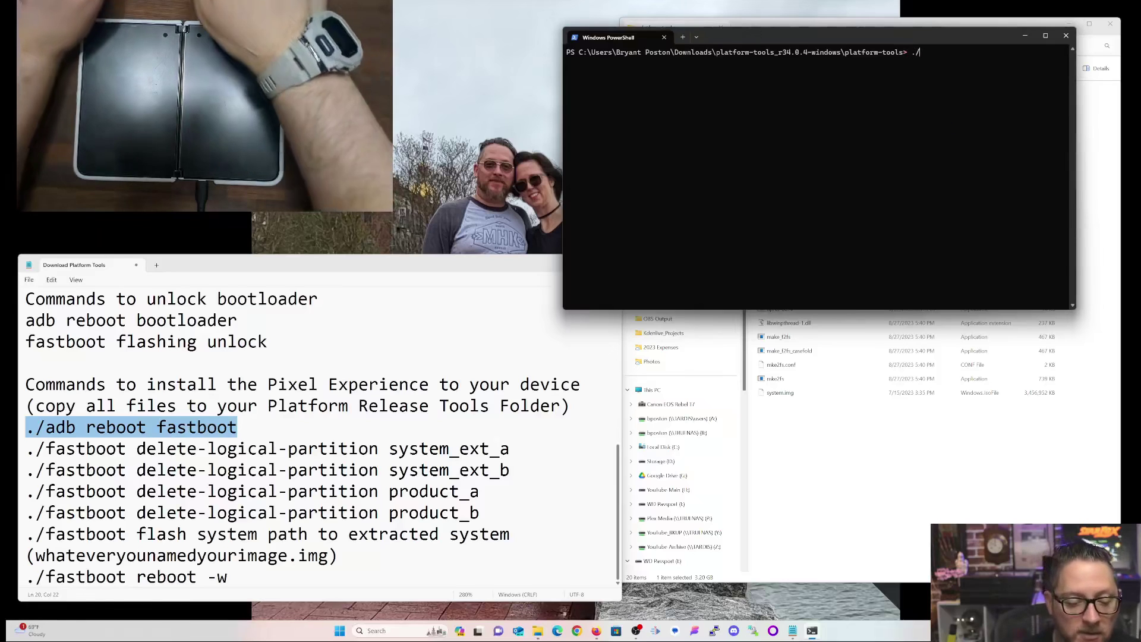
text(./adb de)
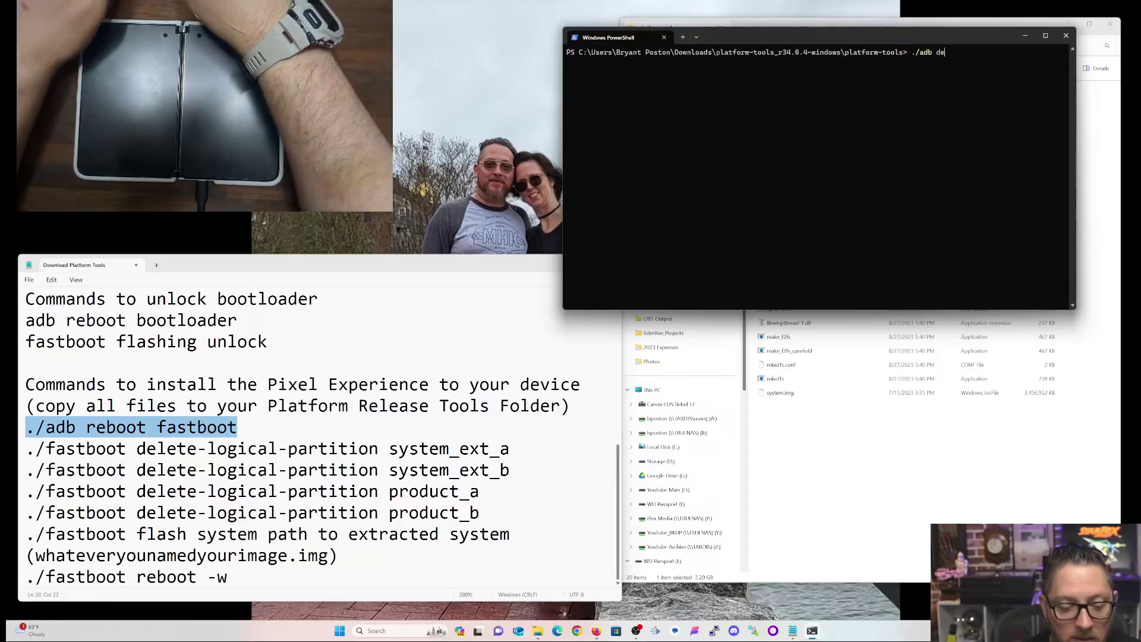
text(vices)
key(Return)
Step: Open an adb shell on the Duo and run reboot fastboot
text(./ad)
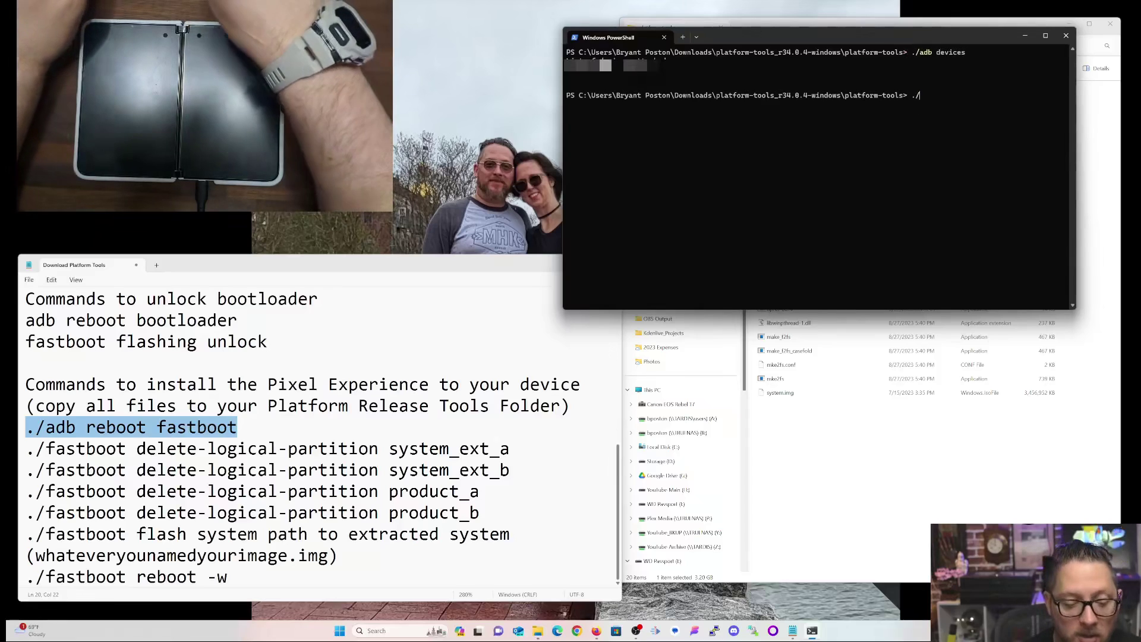
text(b)
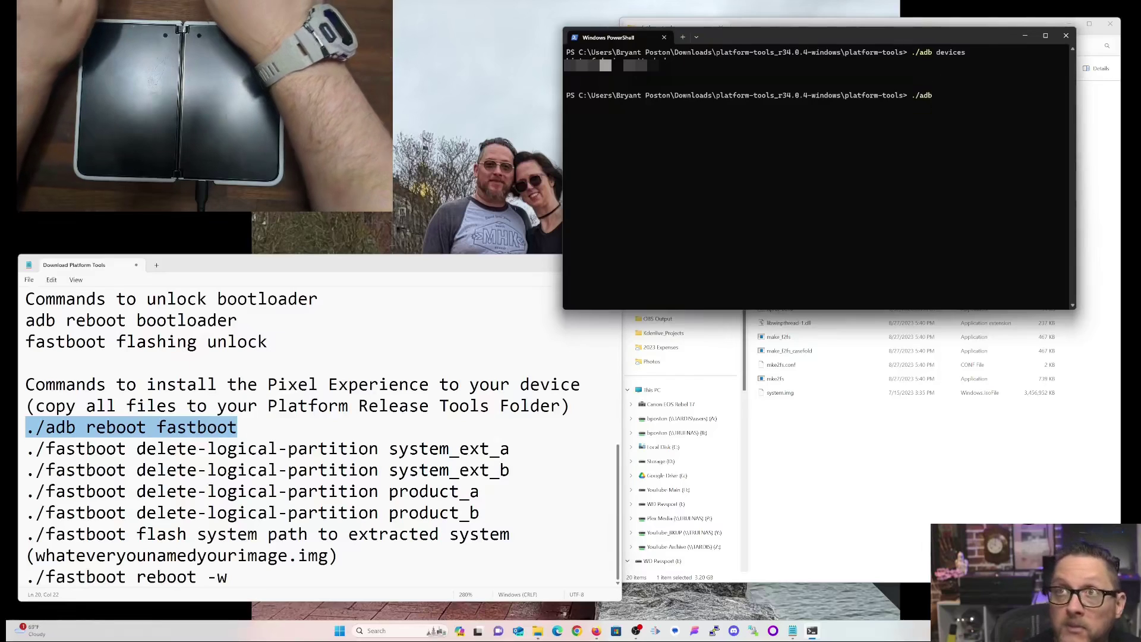
text( -s)
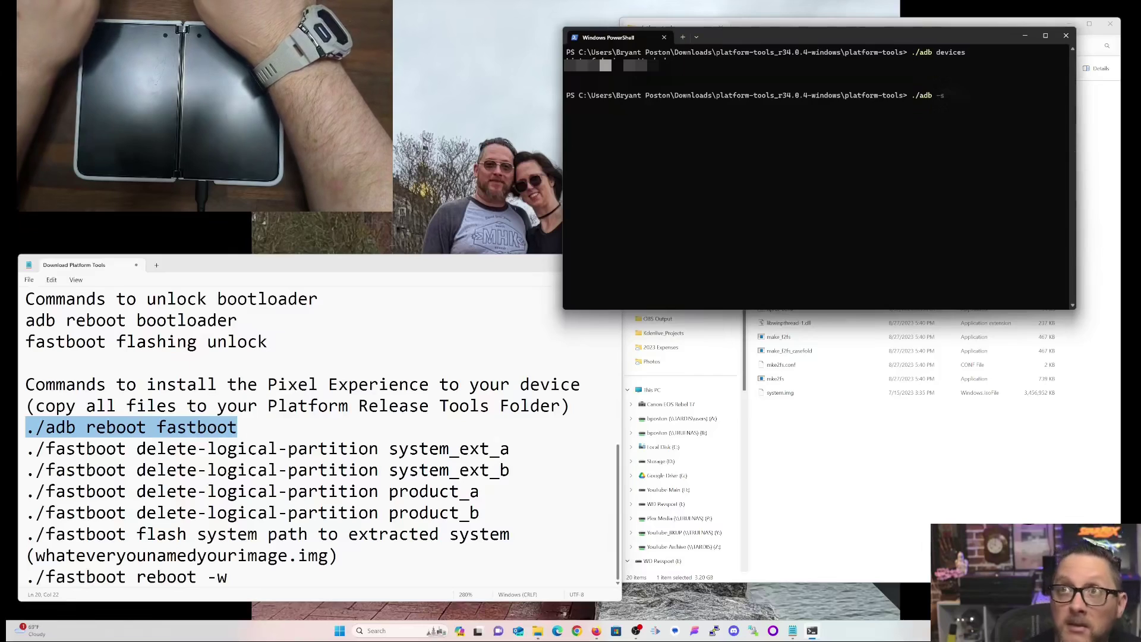
text( shell)
key(Return)
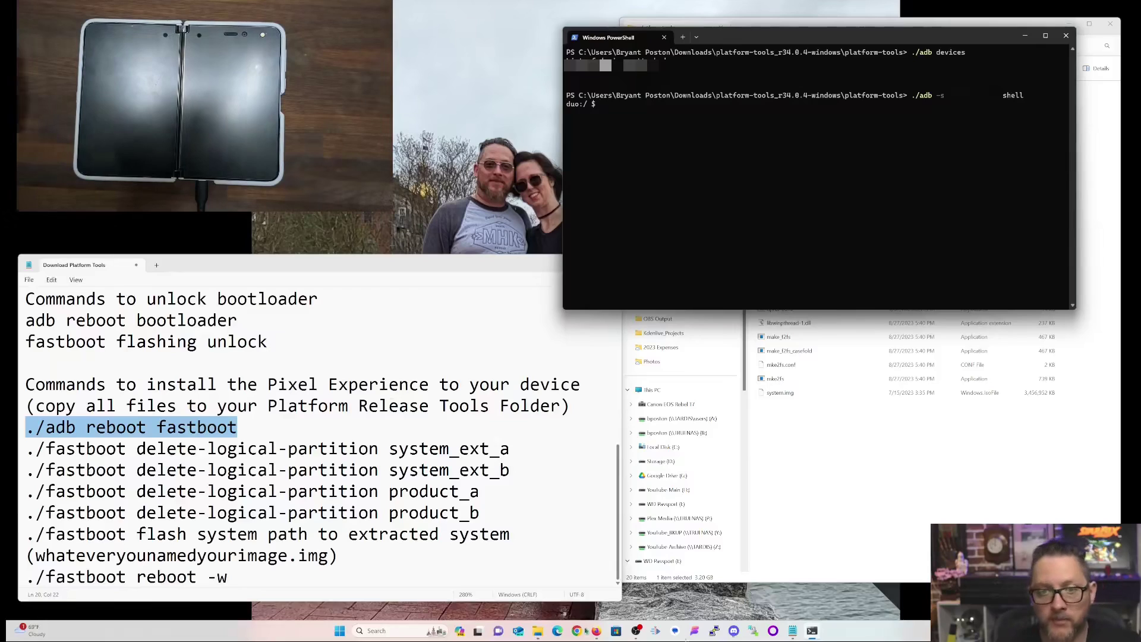
right_click(109, 445)
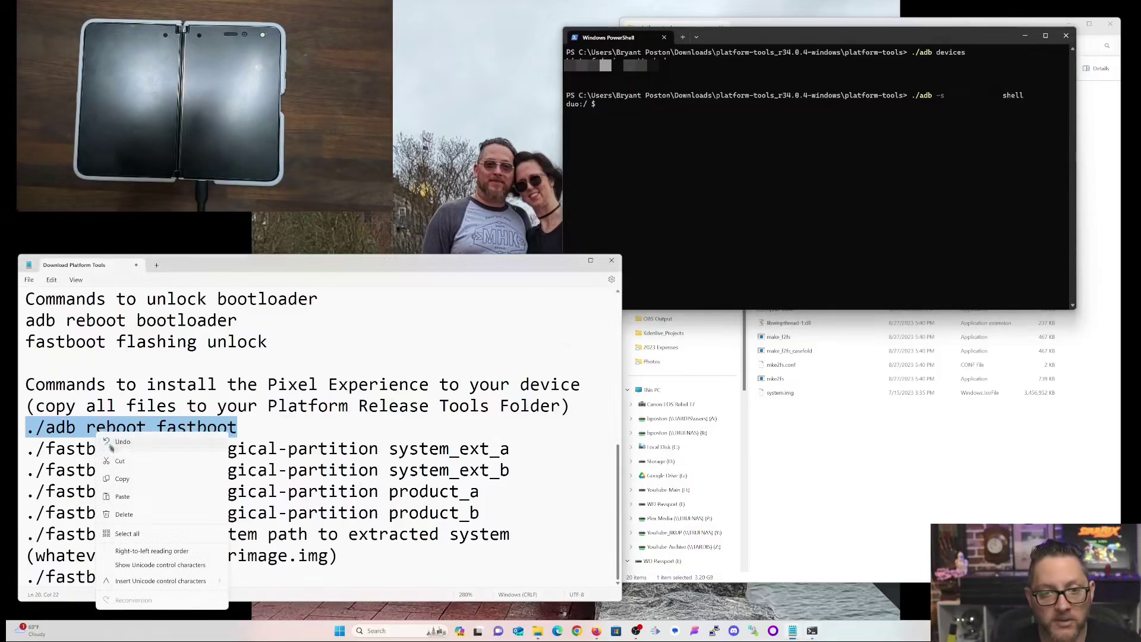
click(122, 479)
click(732, 130)
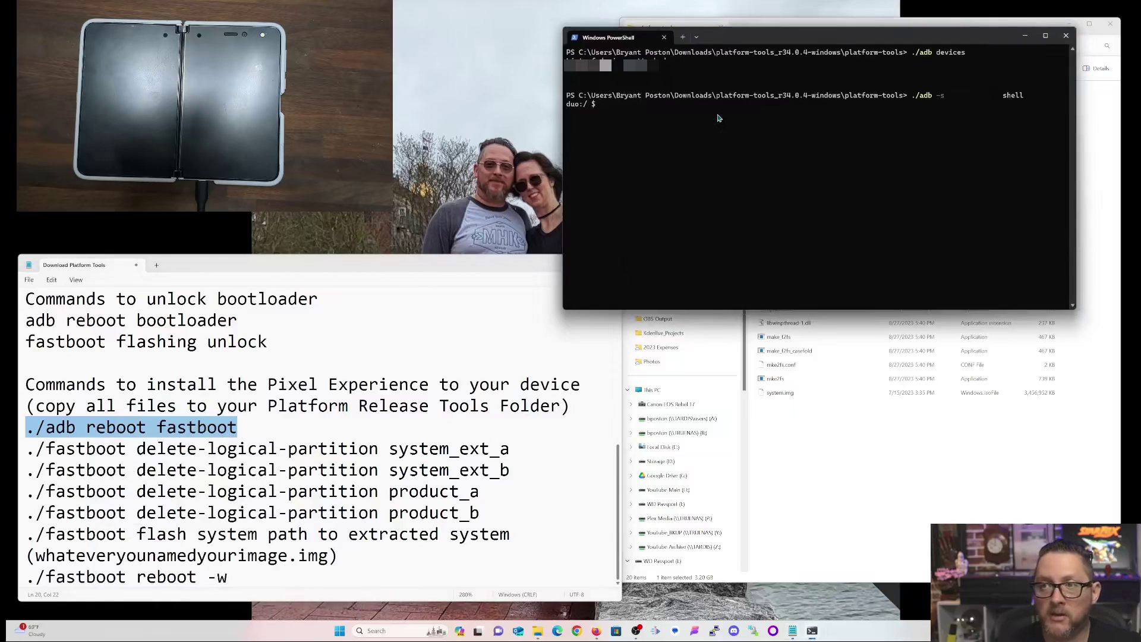
key(ctrl+v)
key(Return)
text(reboot fastboot)
key(Return)
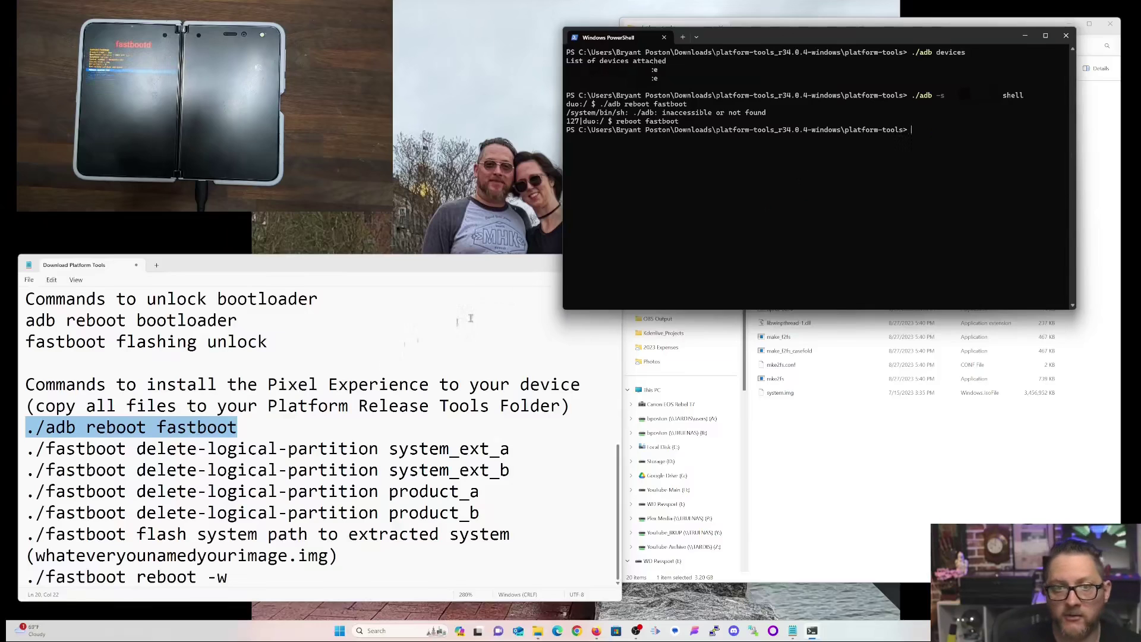
Step: Delete the system_ext_a and system_ext_b logical partitions with ./fastboot delete-logical-partition
right_click(936, 144)
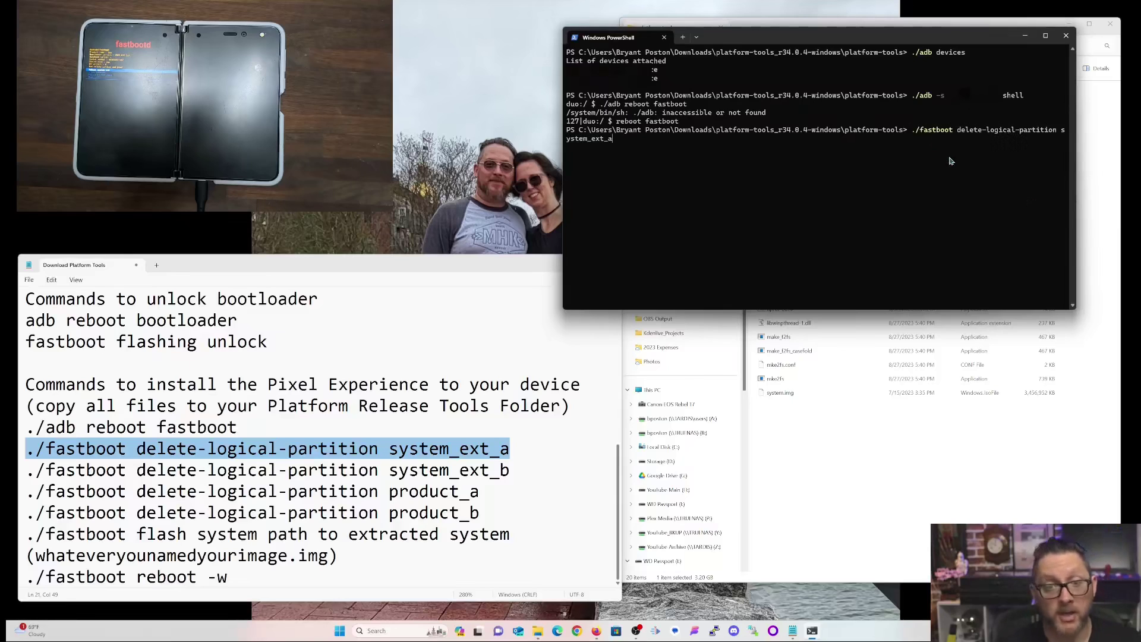
key(Return)
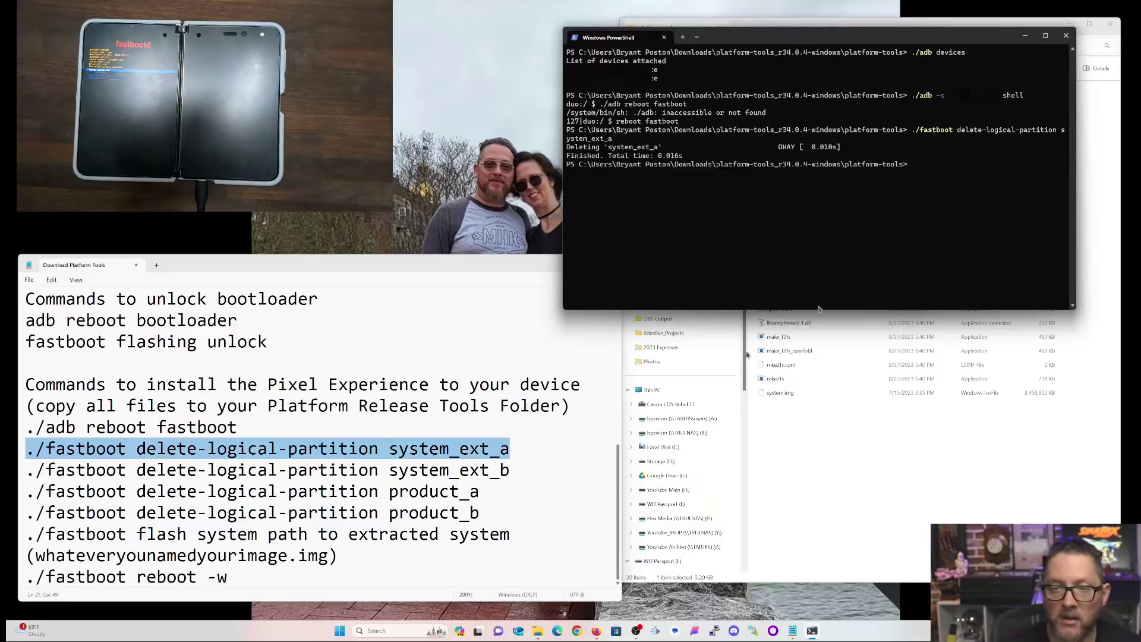
drag(511, 470, 26, 470)
click(956, 188)
text(./)
key(ctrl+v)
key(Return)
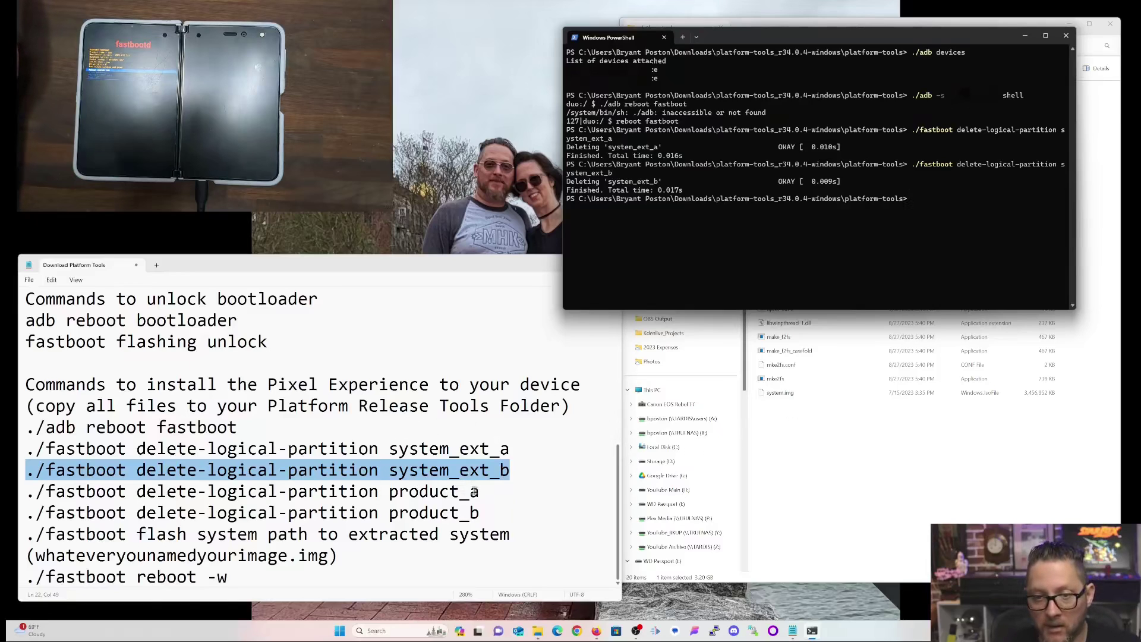
Step: Delete the product_a and product_b logical partitions with ./fastboot delete-logical-partition
drag(477, 492, 26, 496)
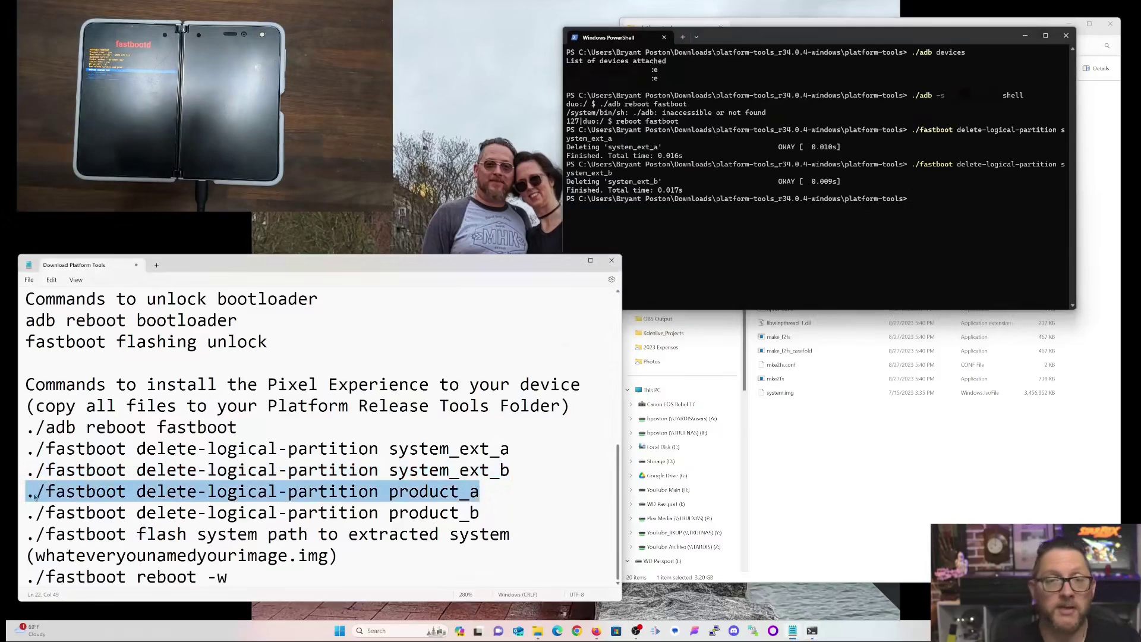
click(986, 225)
key(ctrl+v)
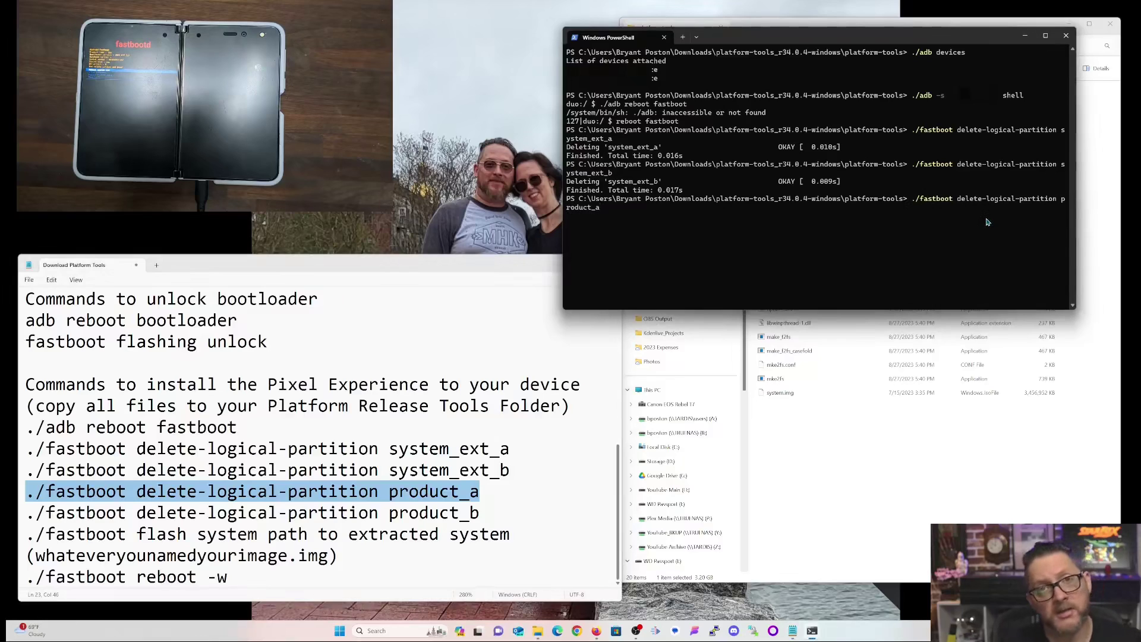
key(Return)
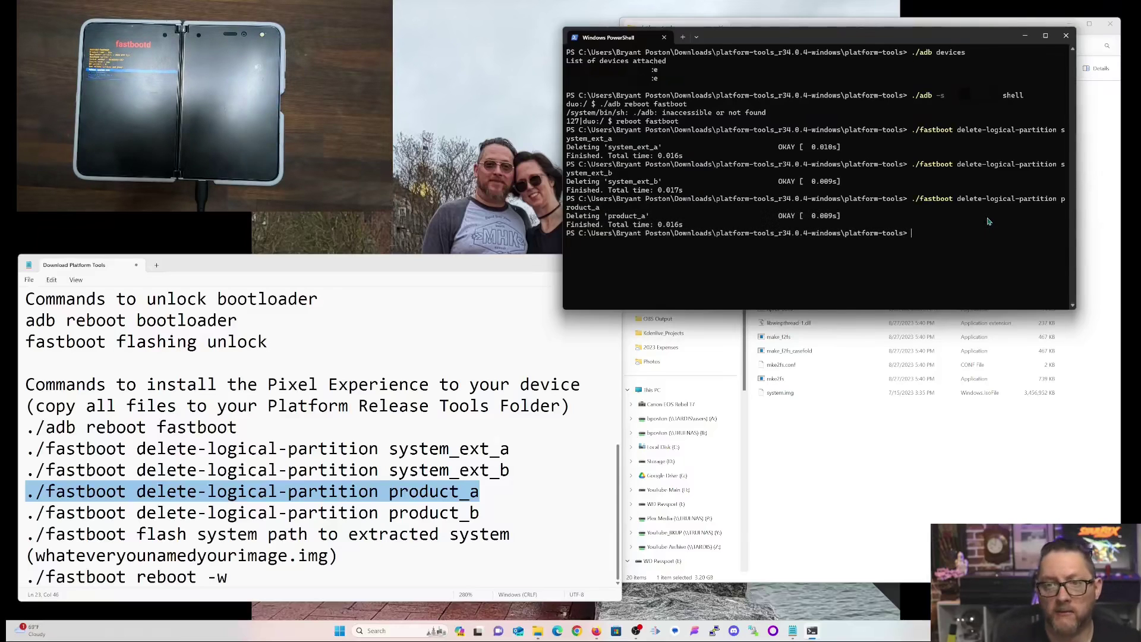
drag(479, 512, 15, 510)
key(ctrl+c)
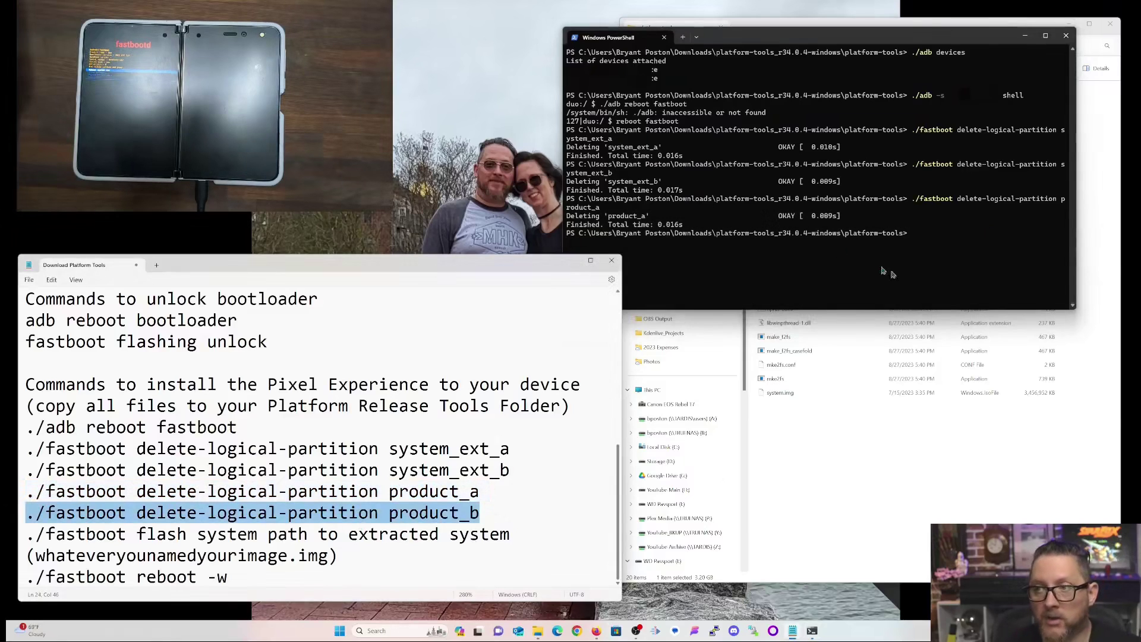
click(954, 269)
key(ctrl+v)
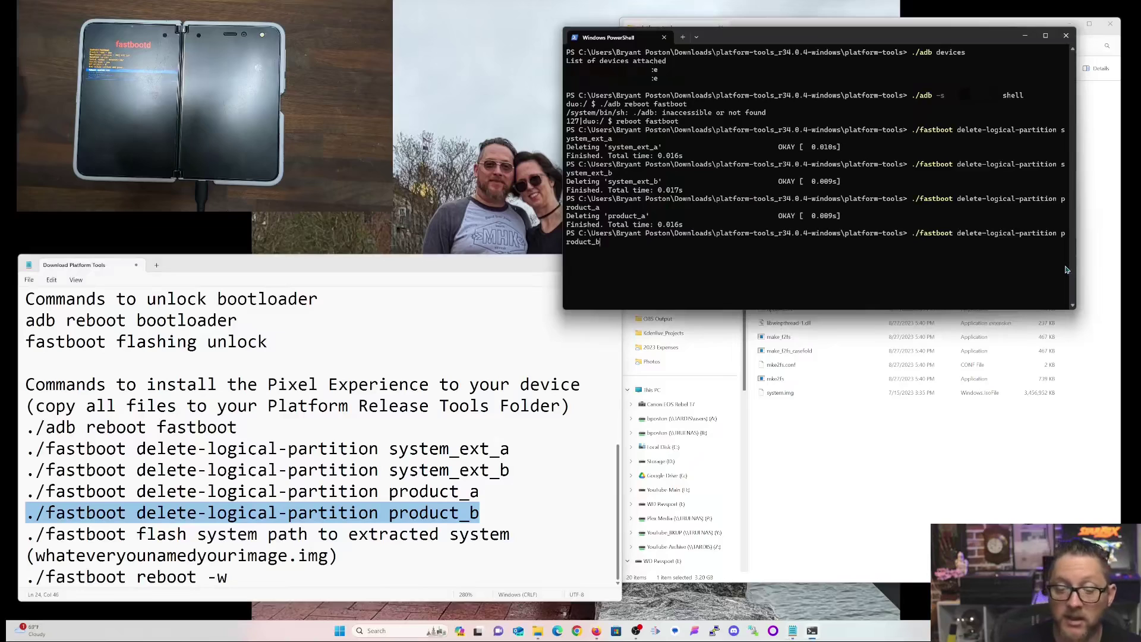
key(Up)
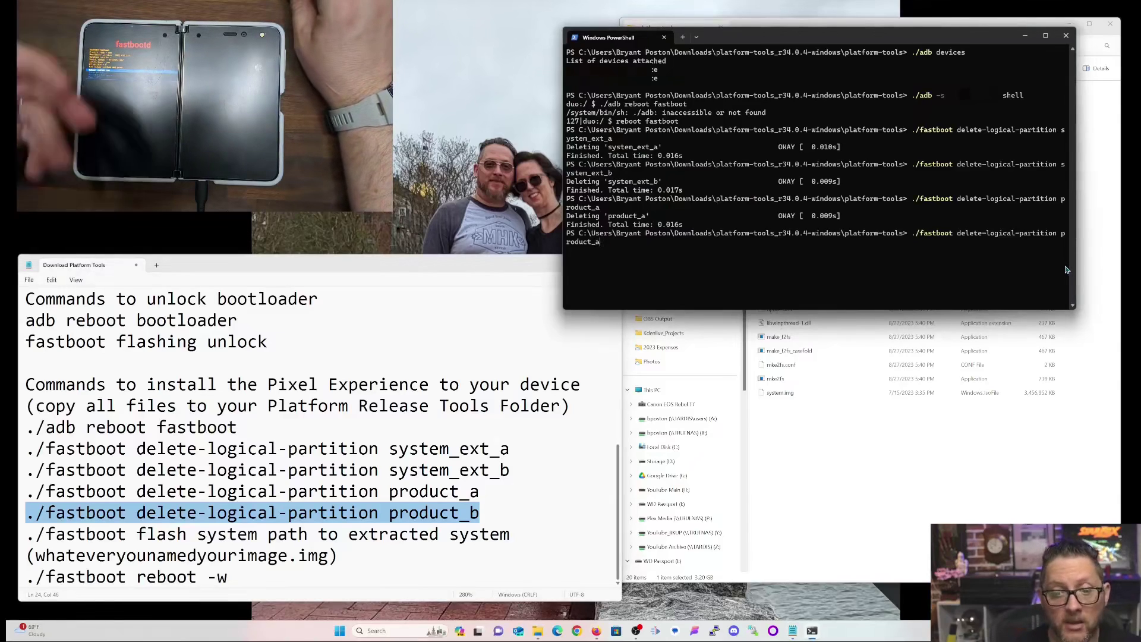
key(BackSpace)
text(b)
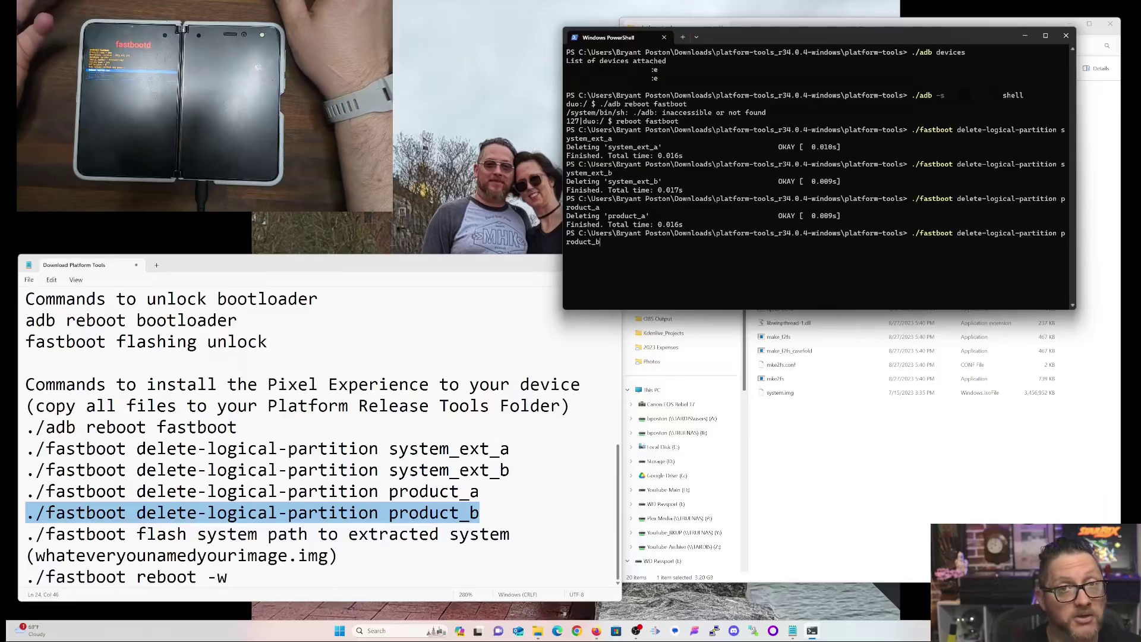
key(Return)
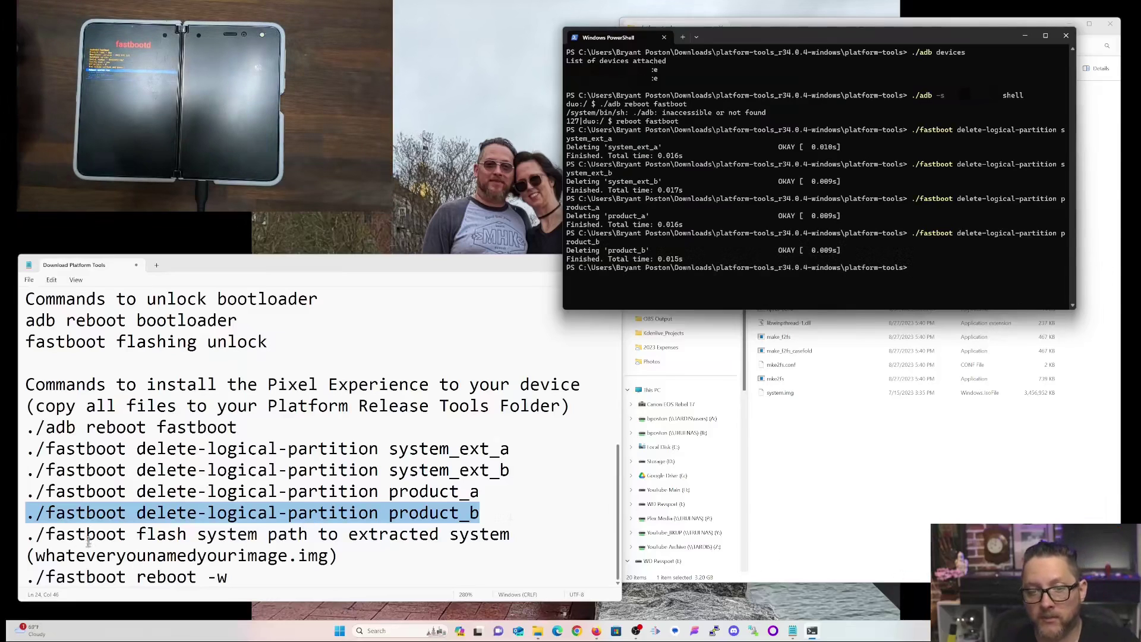
drag(22, 535, 259, 537)
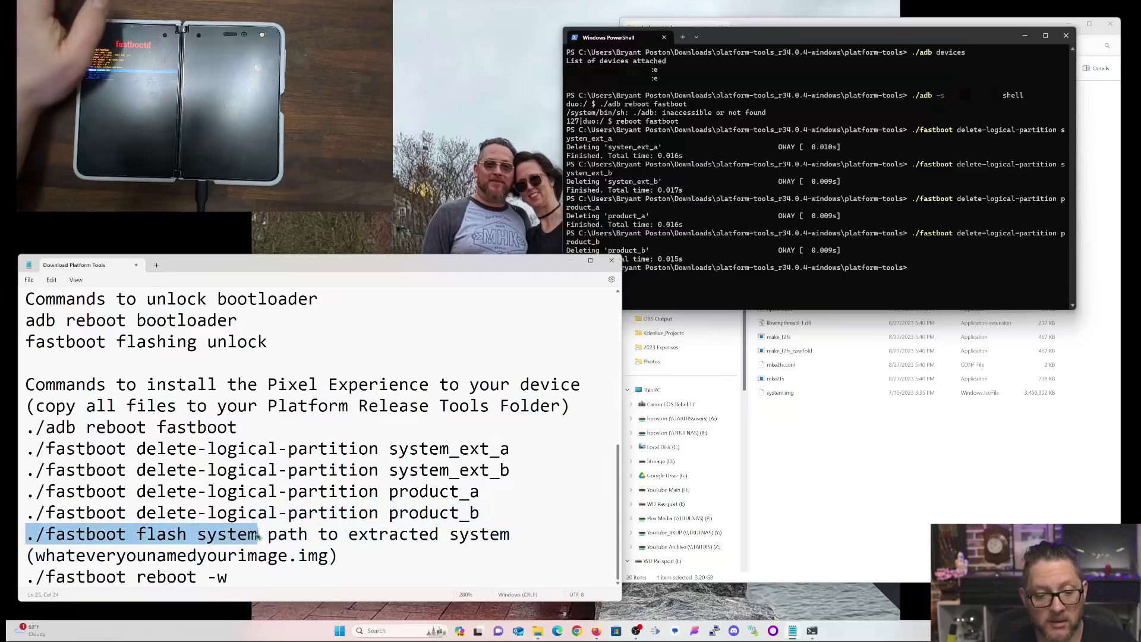
Step: Run ./fastboot flash system .\system14.img to flash the Pixel Experience image
drag(277, 537, 498, 536)
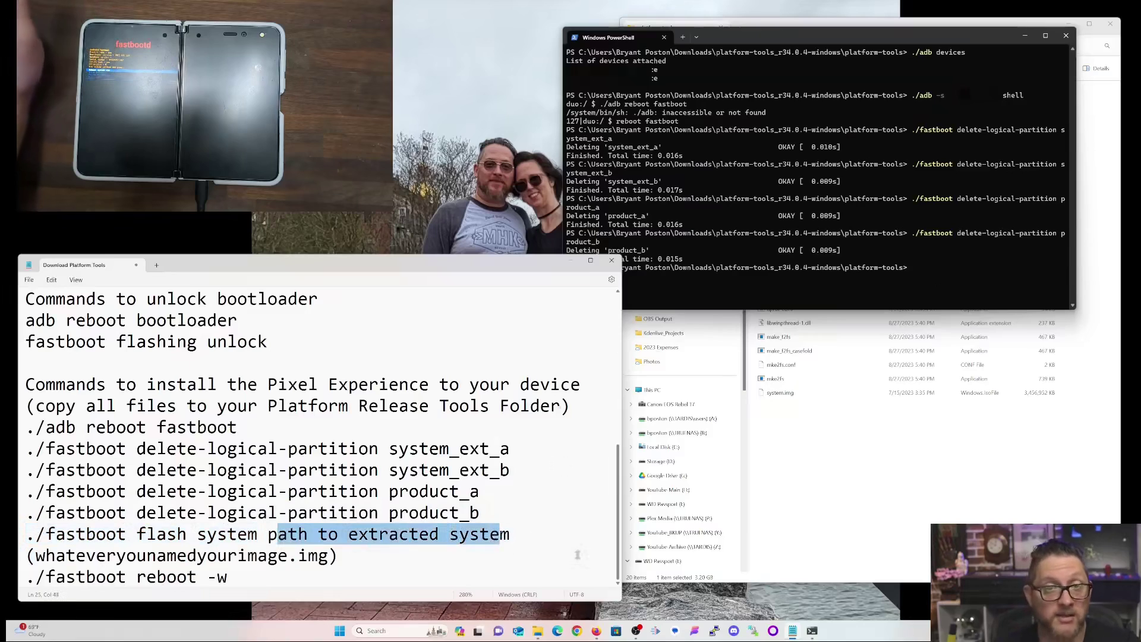
right_click(1028, 287)
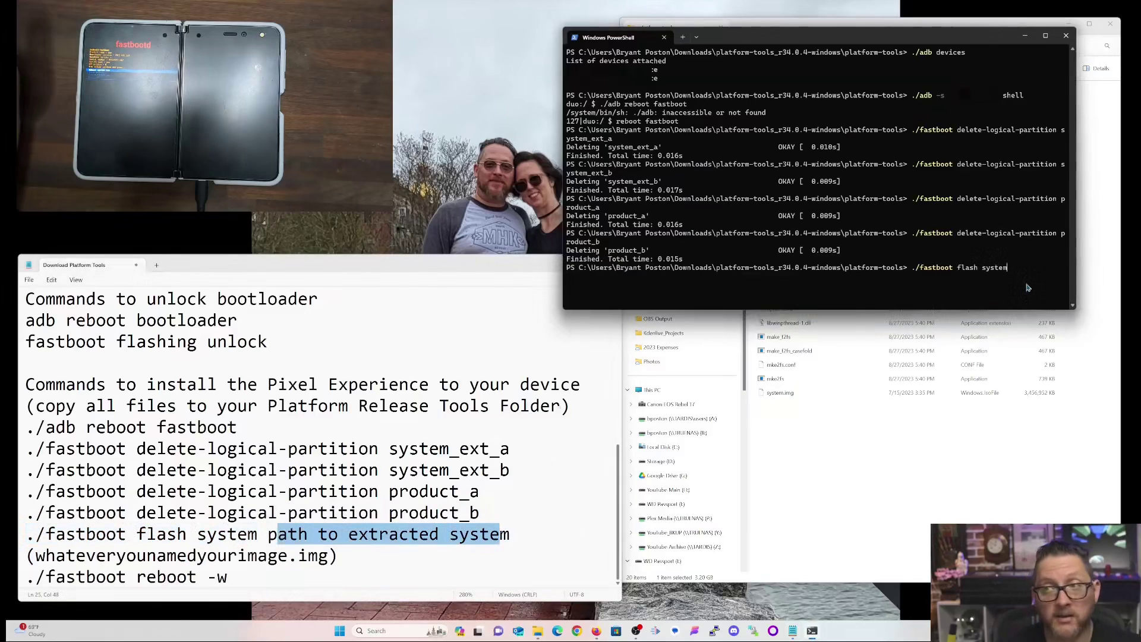
text(.\system.img)
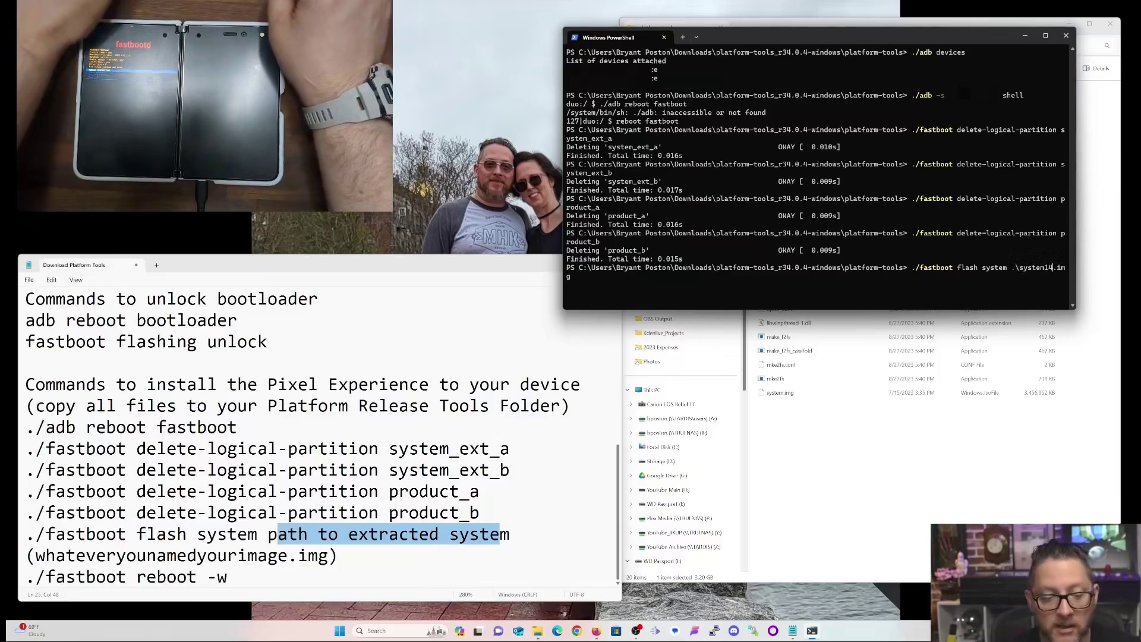
key(Left)
key(Left)
key(Left)
key(Left)
text(14)
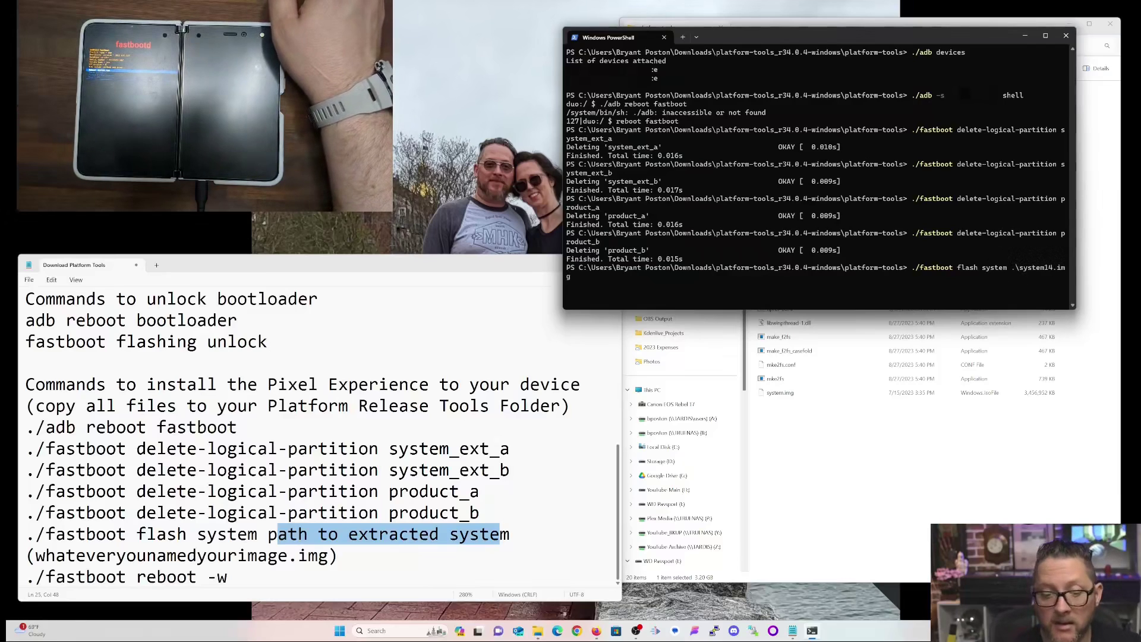
key(Return)
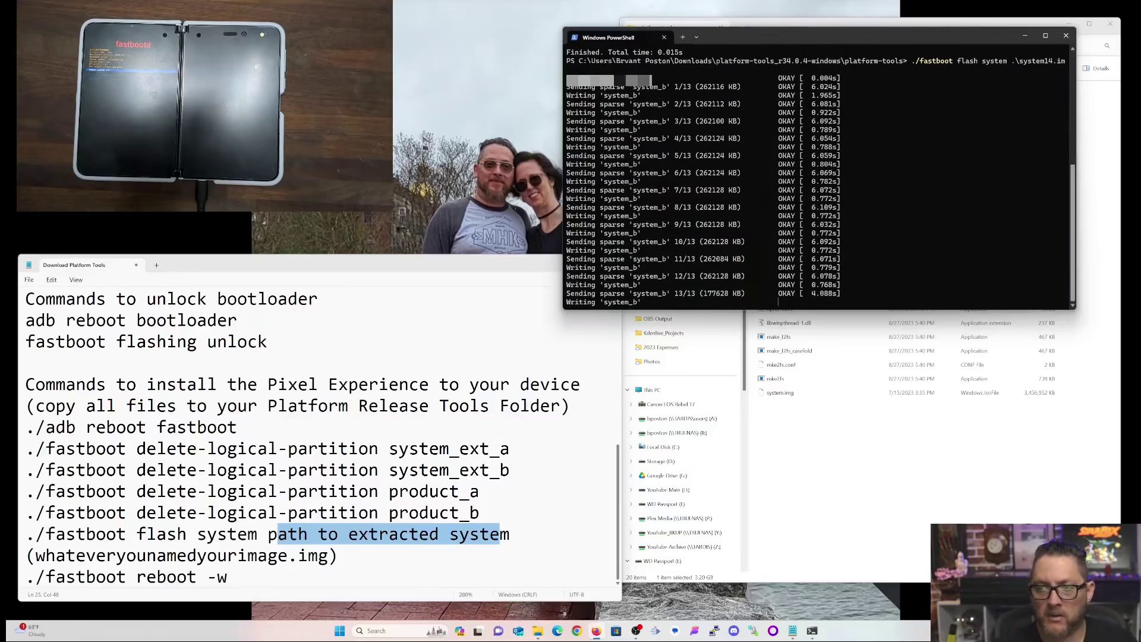
Step: Copy ./fastboot reboot -w from the notes into PowerShell and run it
drag(245, 580, 35, 586)
right_click(35, 586)
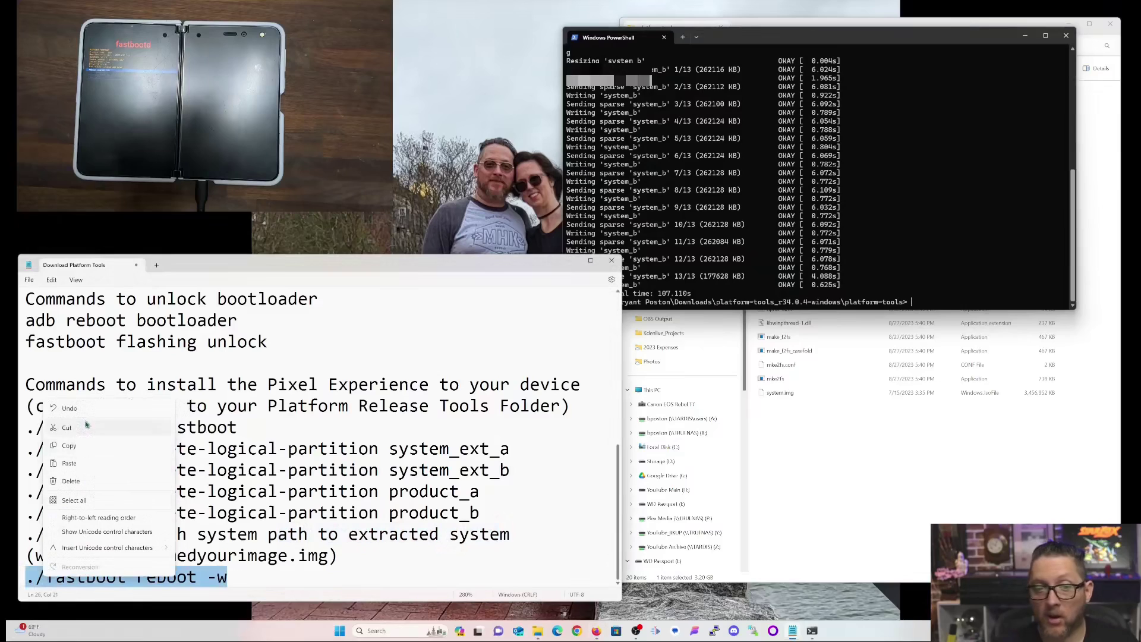
click(92, 447)
click(932, 279)
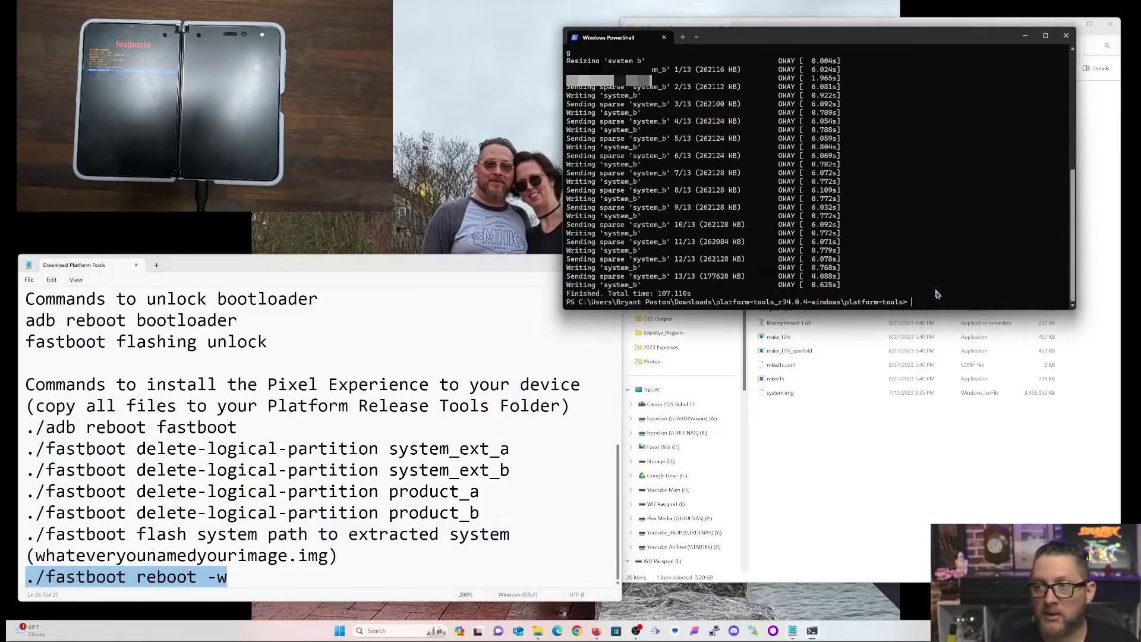
right_click(941, 298)
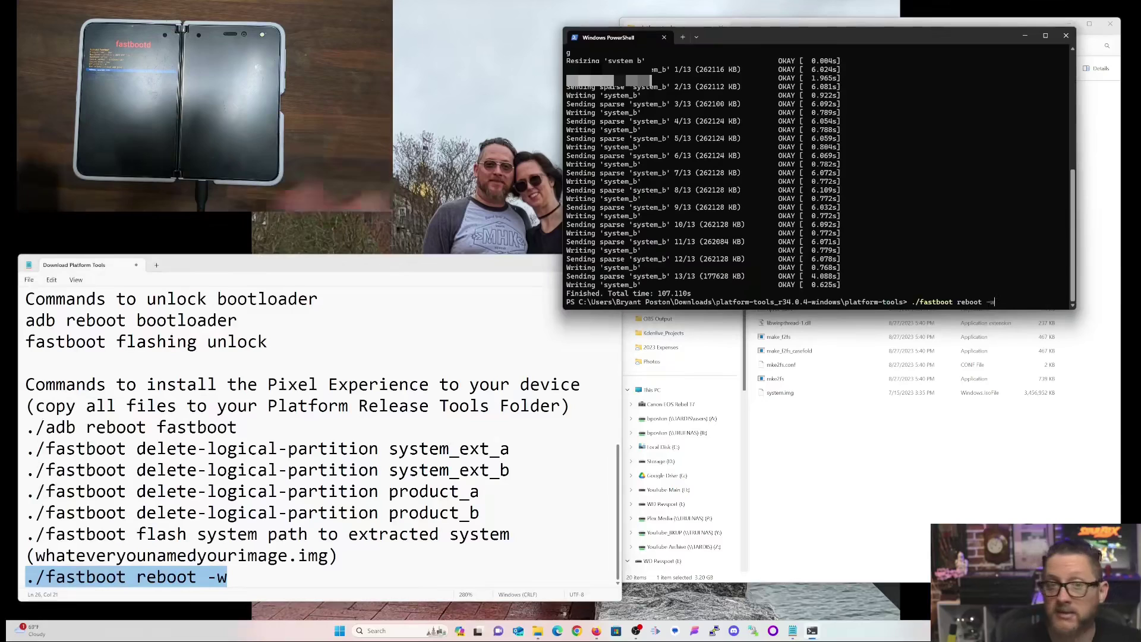
key(Return)
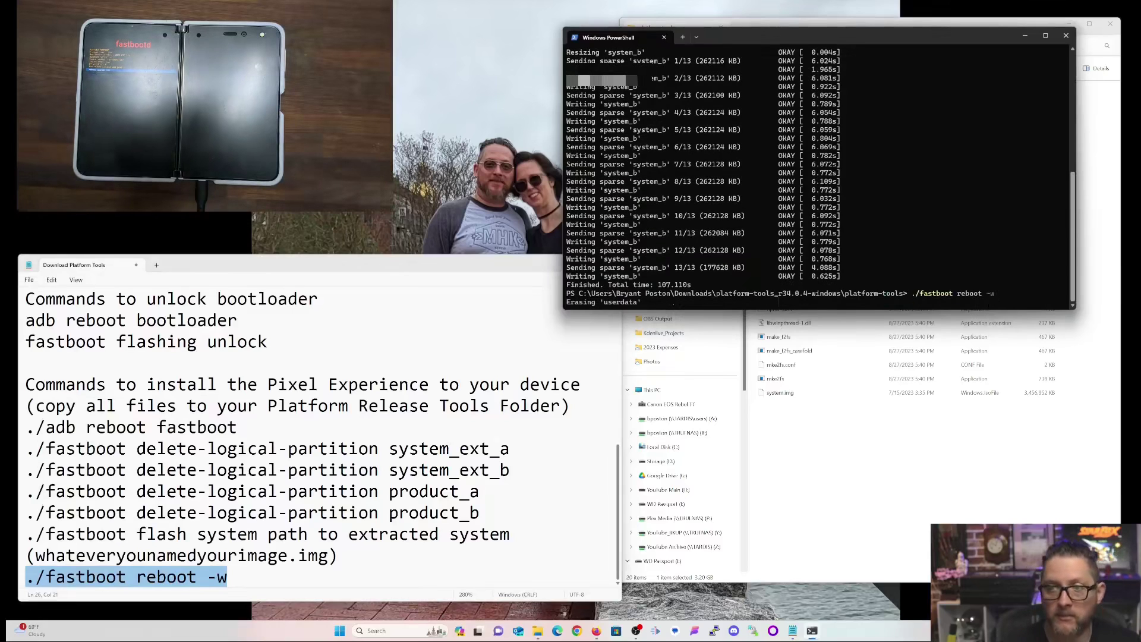